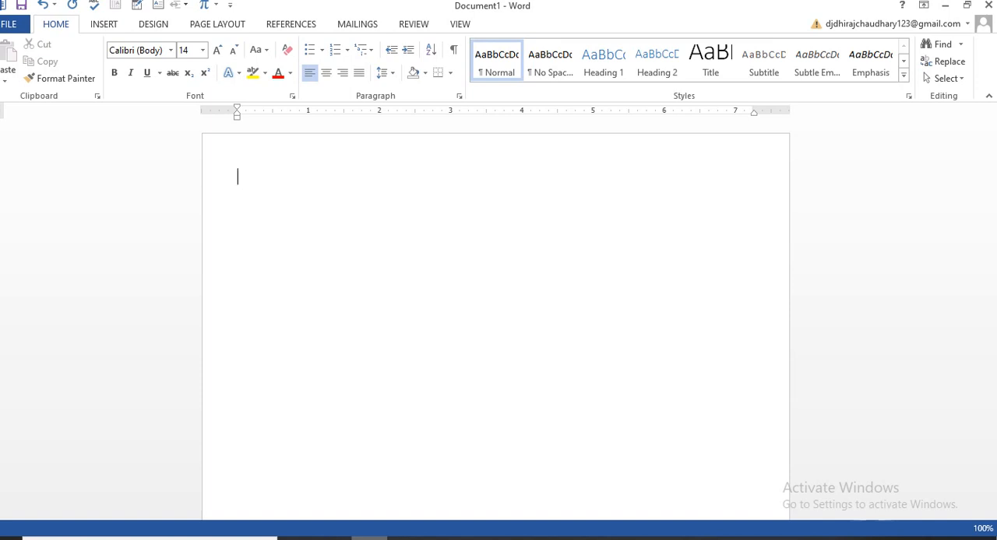
# - Generate the default placeholder paragraphs with =rand() in the blank document and delete them
pyautogui.write('=rand()')
pyautogui.press('Return')
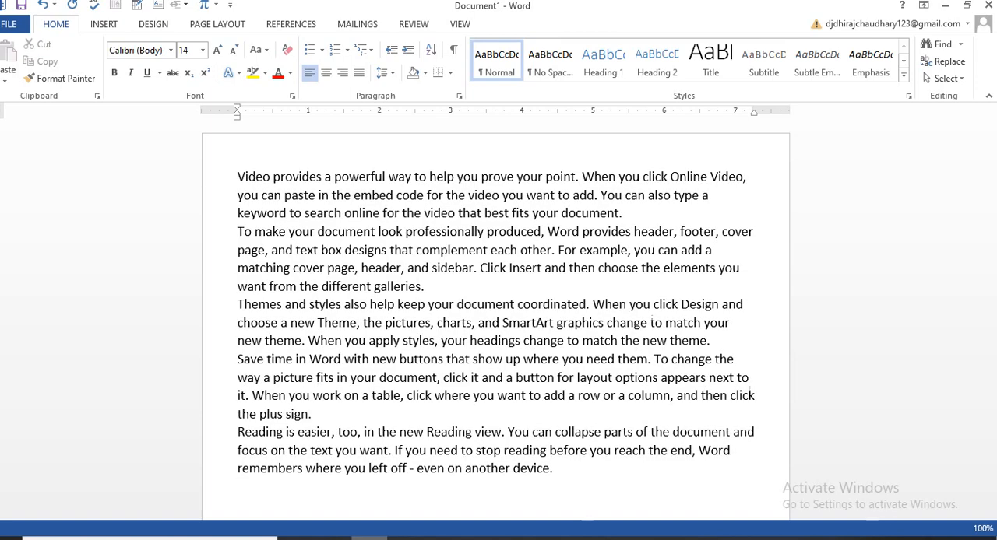
pyautogui.scroll(-1, 495, 320)
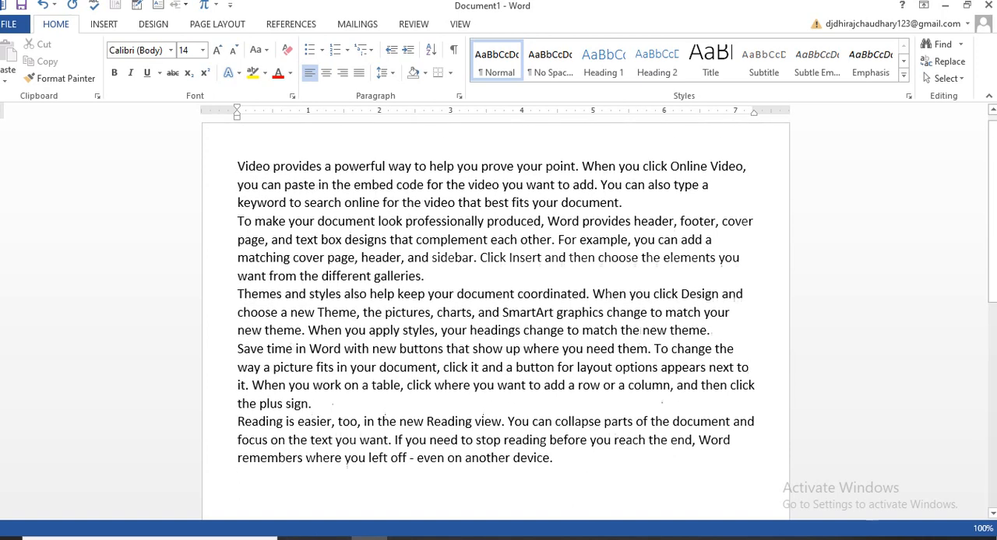
pyautogui.scroll(1, 496, 319)
pyautogui.moveTo(553, 469); pyautogui.dragTo(238, 176)
pyautogui.press('Delete')
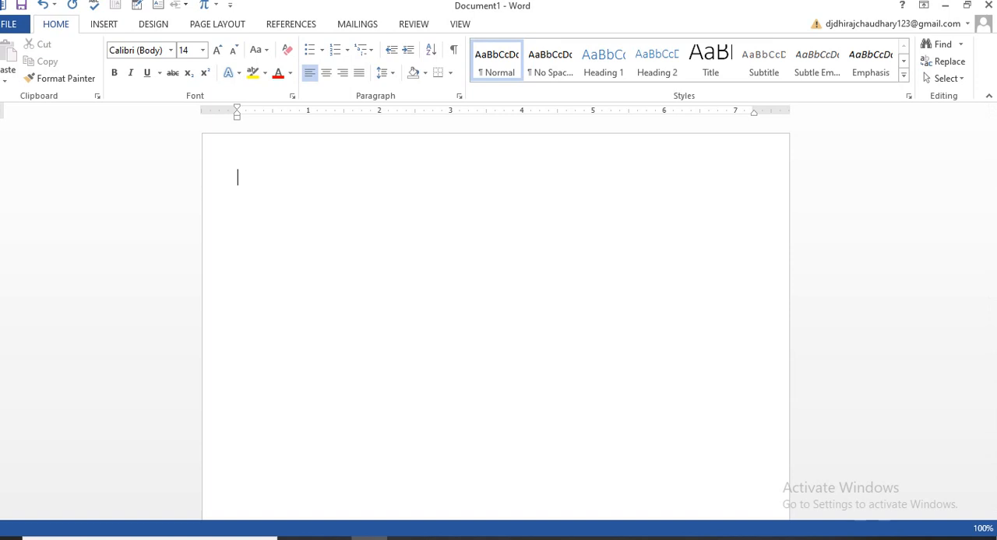
# - Generate three placeholder paragraphs of three sentences each with =rand(3,3) and delete them
pyautogui.write('=rand(3,3)')
pyautogui.press('Return')
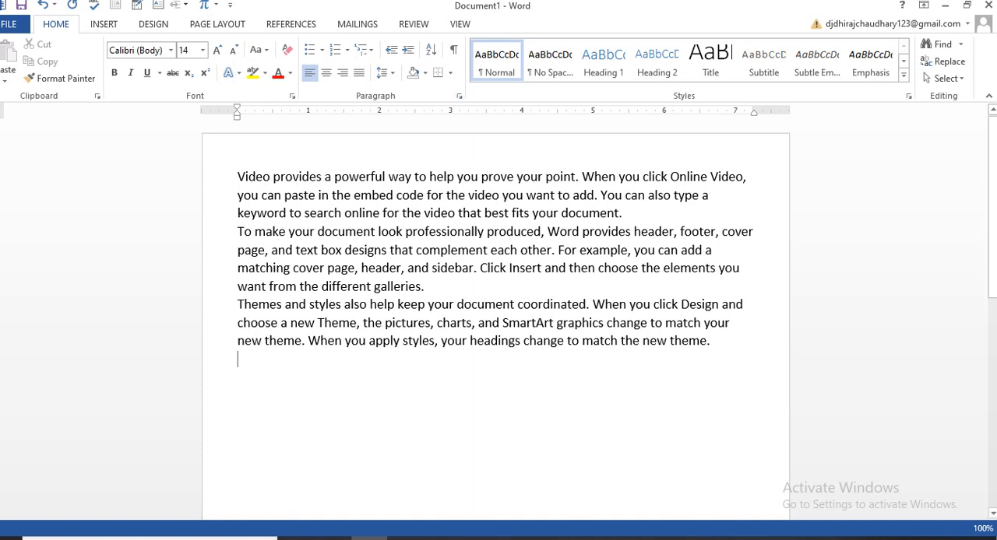
pyautogui.moveTo(711, 341); pyautogui.dragTo(237, 176)
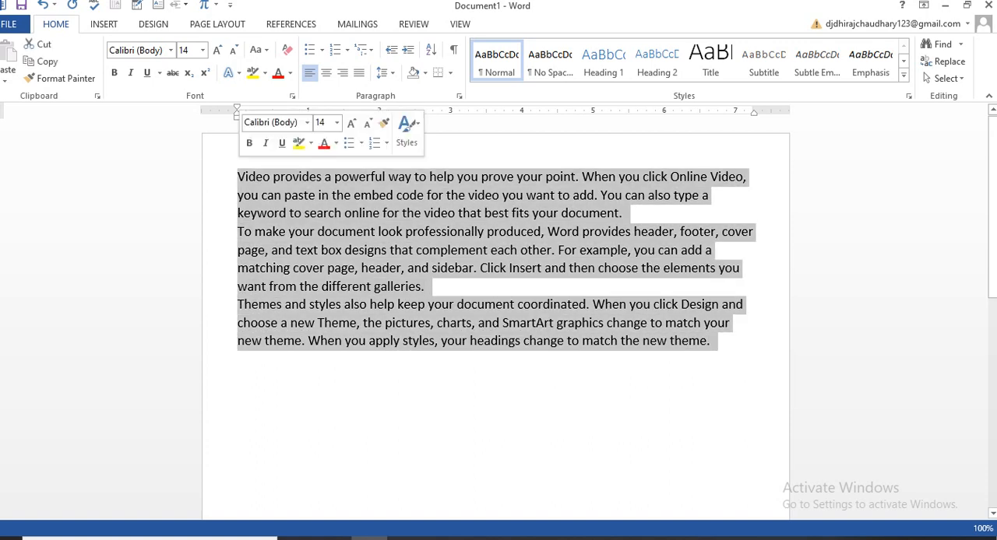
pyautogui.press('Delete')
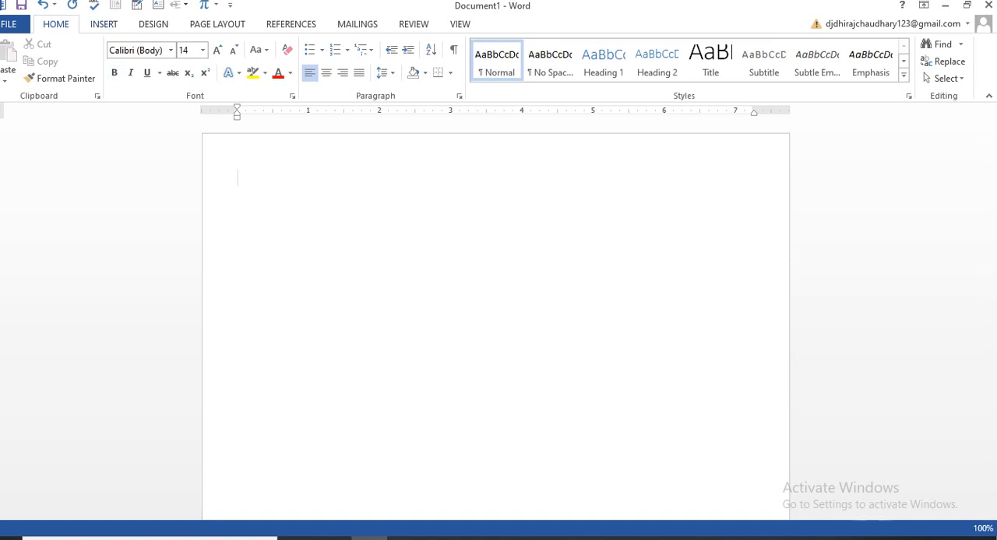
# - Draw a straight horizontal line shape about 5.57" wide near the top of the page and delete it
pyautogui.click(104, 24)
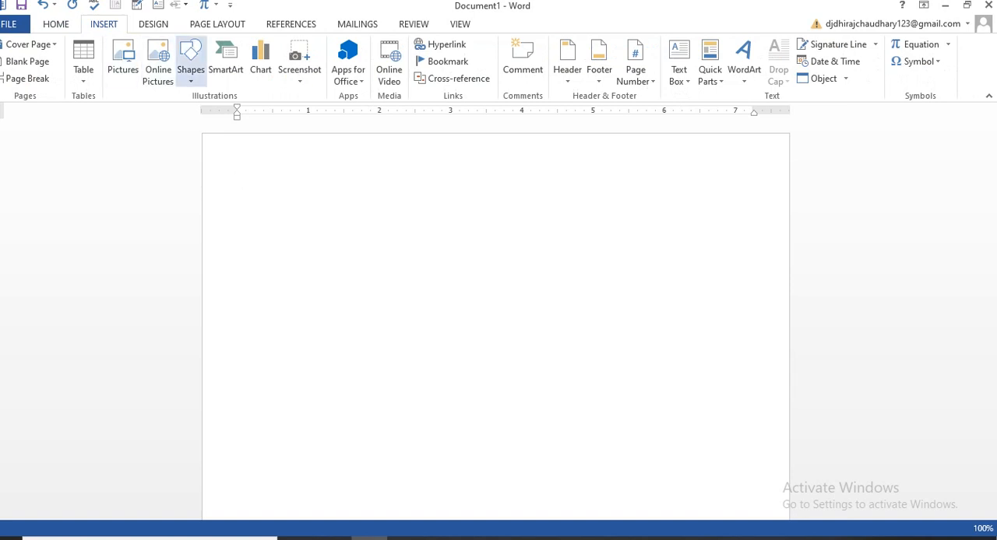
pyautogui.click(191, 62)
pyautogui.click(200, 112)
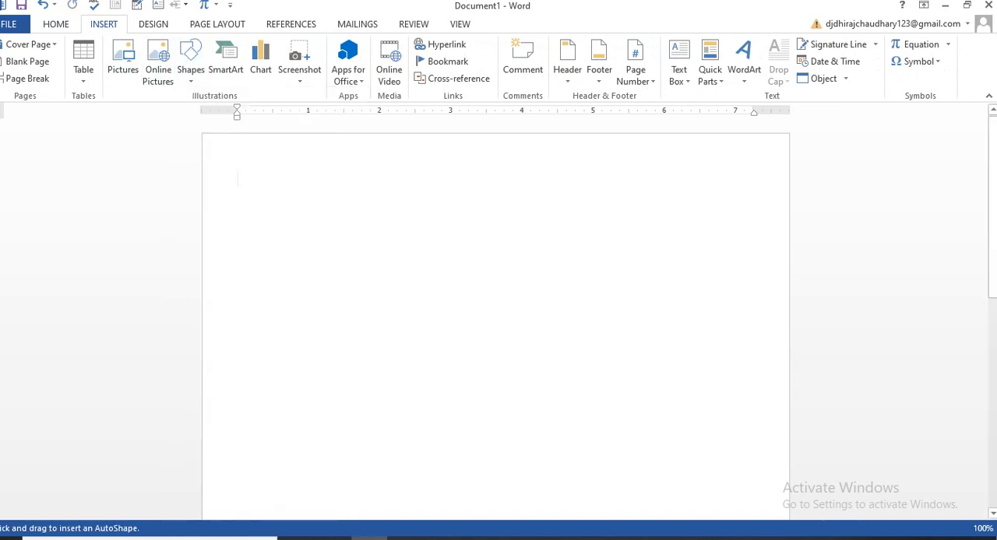
pyautogui.moveTo(261, 201); pyautogui.dragTo(658, 201)
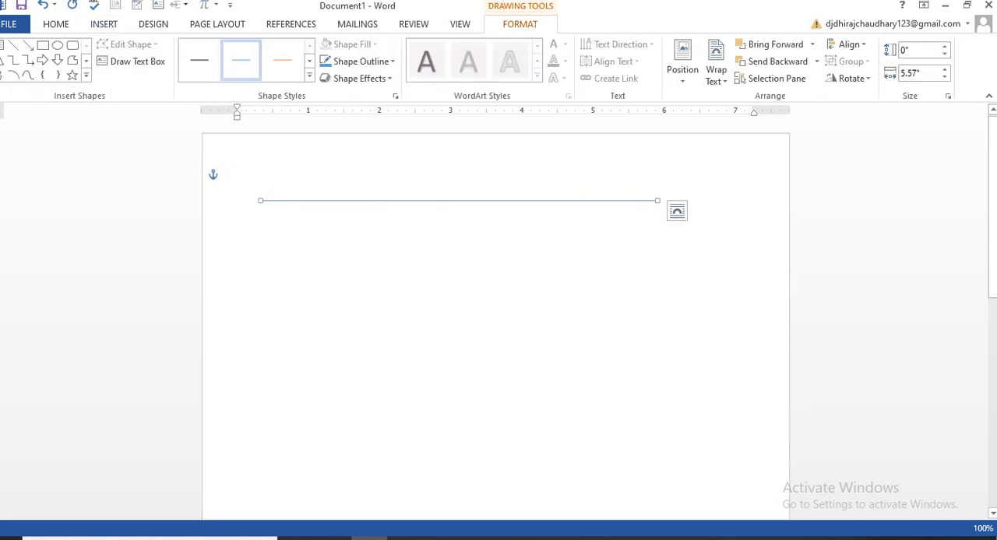
pyautogui.press('Delete')
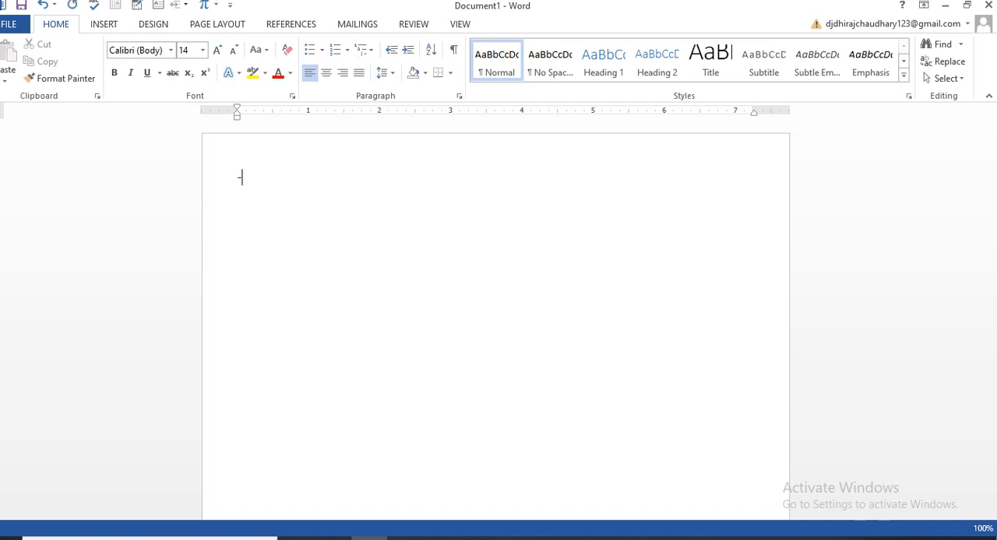
# - Insert a thin full-width line from hyphens, and a dotted line below it from ***, using automatic formatting
pyautogui.write('--')
pyautogui.press('Return')
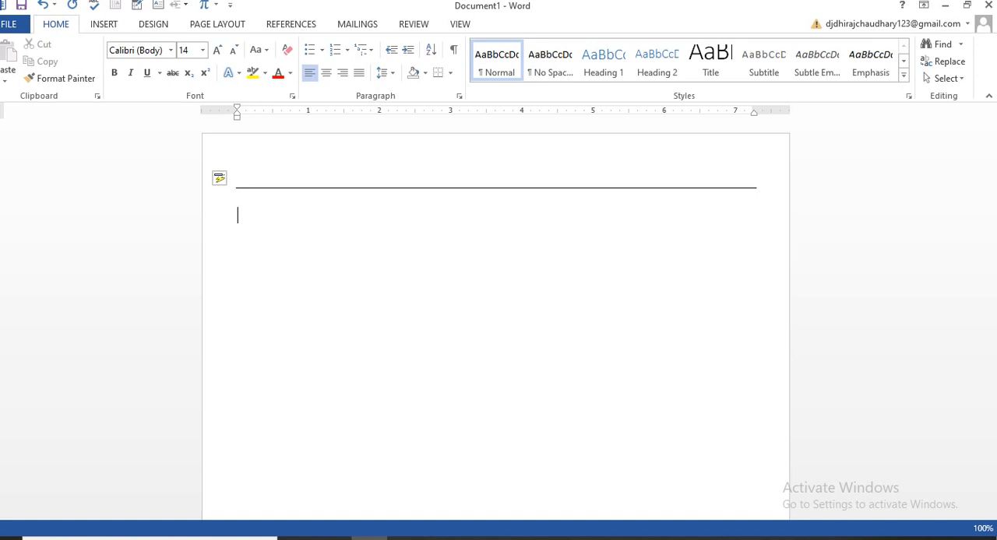
pyautogui.press('Return')
pyautogui.write('***')
pyautogui.press('Return')
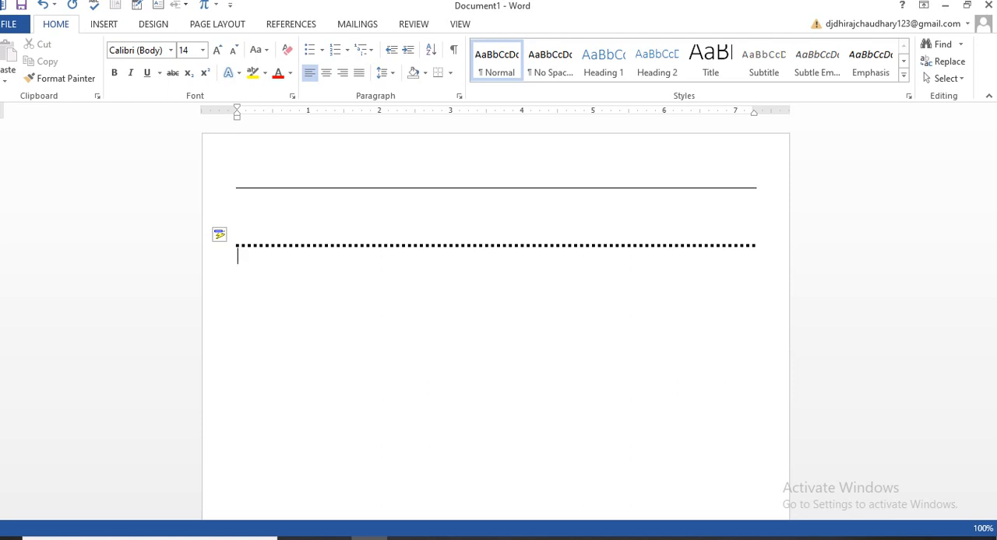
# - Add a double line from === and a thick triple line from ### below the dotted line
pyautogui.press('Return')
pyautogui.press('Return')
pyautogui.write('===')
pyautogui.press('Return')
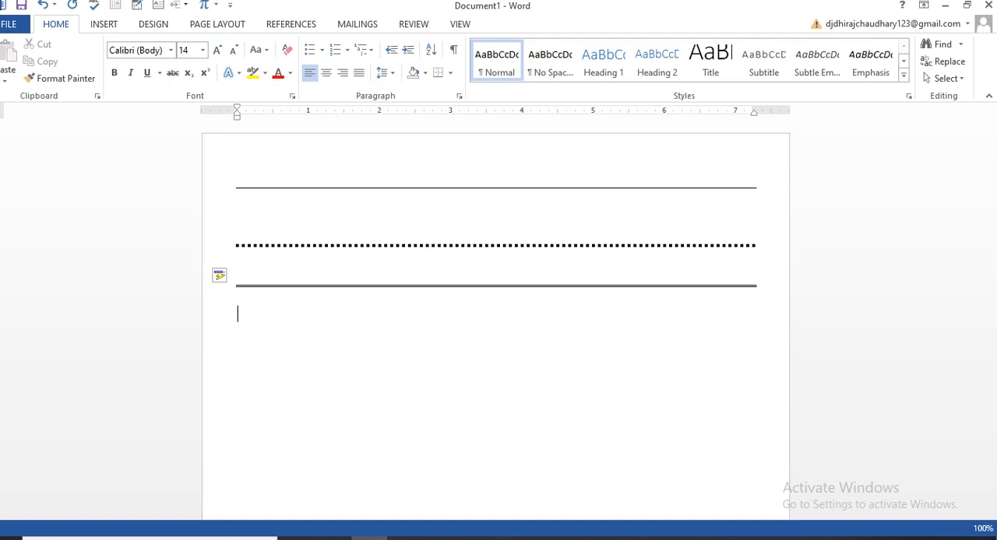
pyautogui.press('Return')
pyautogui.write('###')
pyautogui.press('Return')
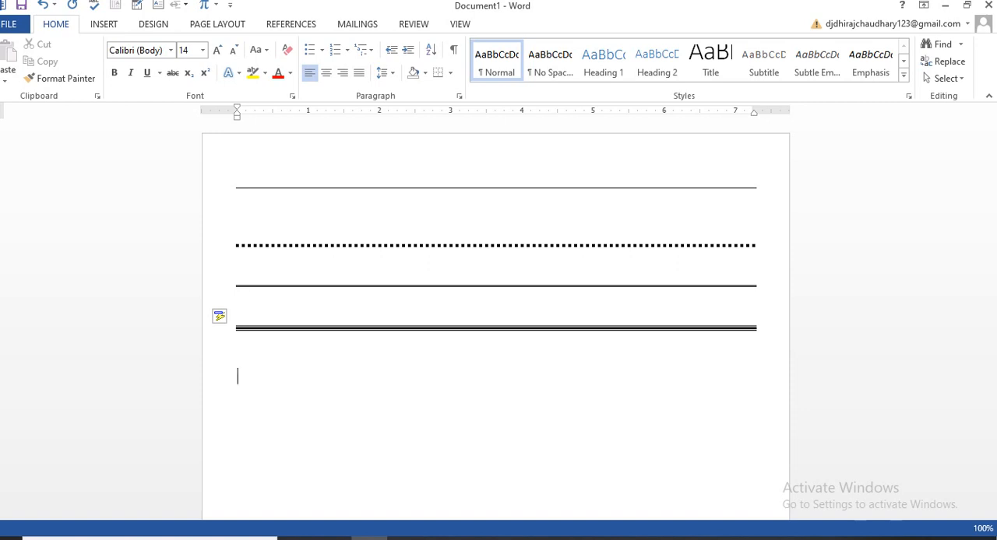
# - Insert a copyright symbol below the triple line using the (c) text shortcut
pyautogui.write('(c)')
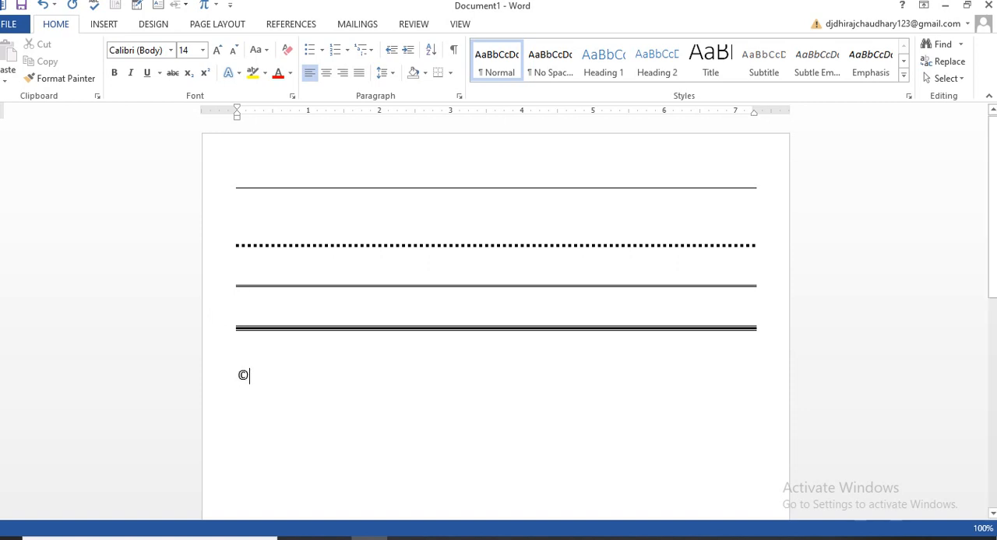
pyautogui.scroll(-1, 495, 312)
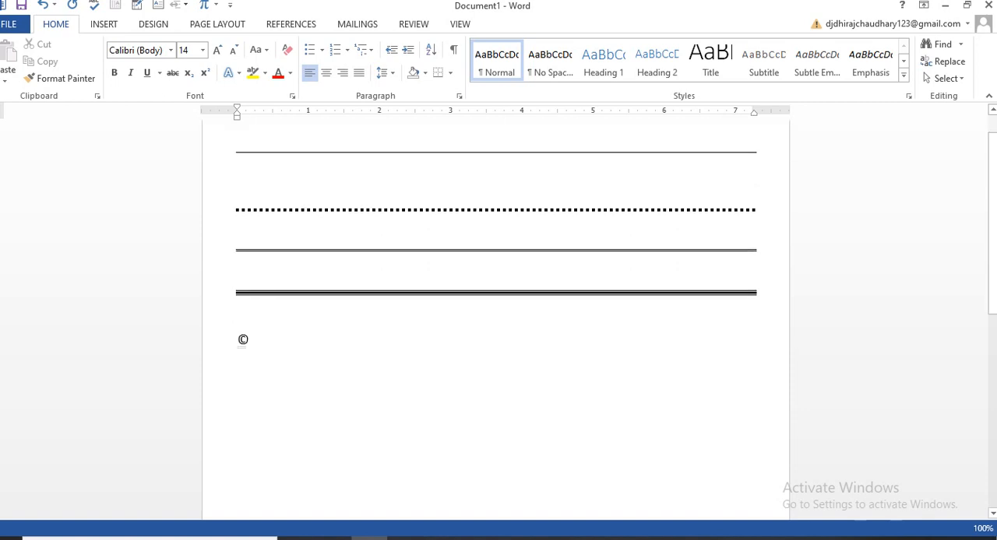
# - Enlarge the copyright symbol to a font size of 28
pyautogui.hotkey('shift', 'Left')
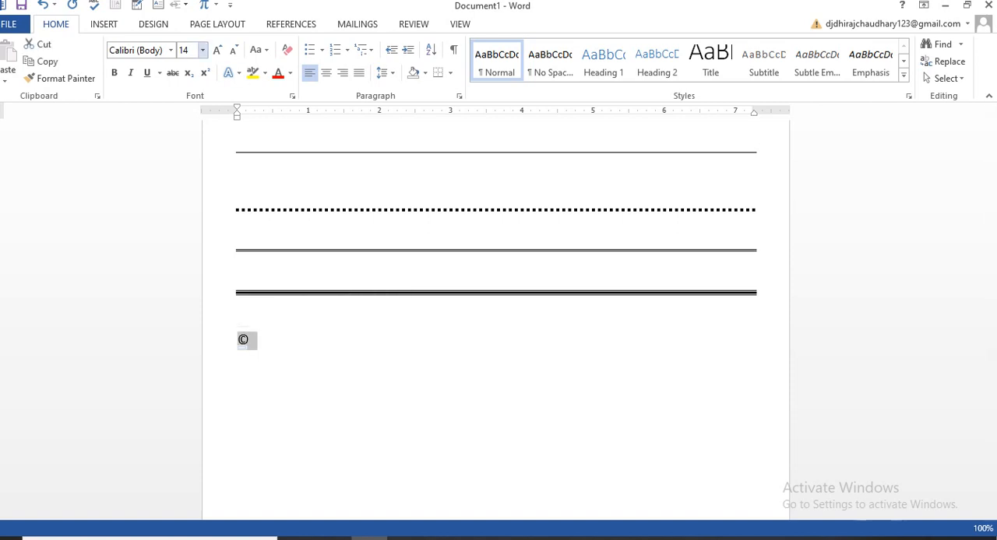
pyautogui.click(202, 50)
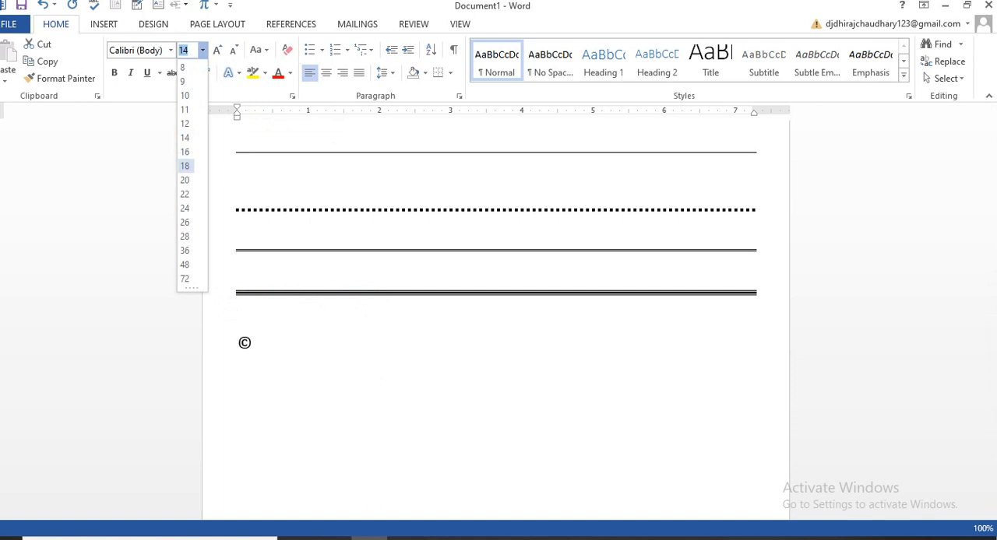
pyautogui.click(187, 165)
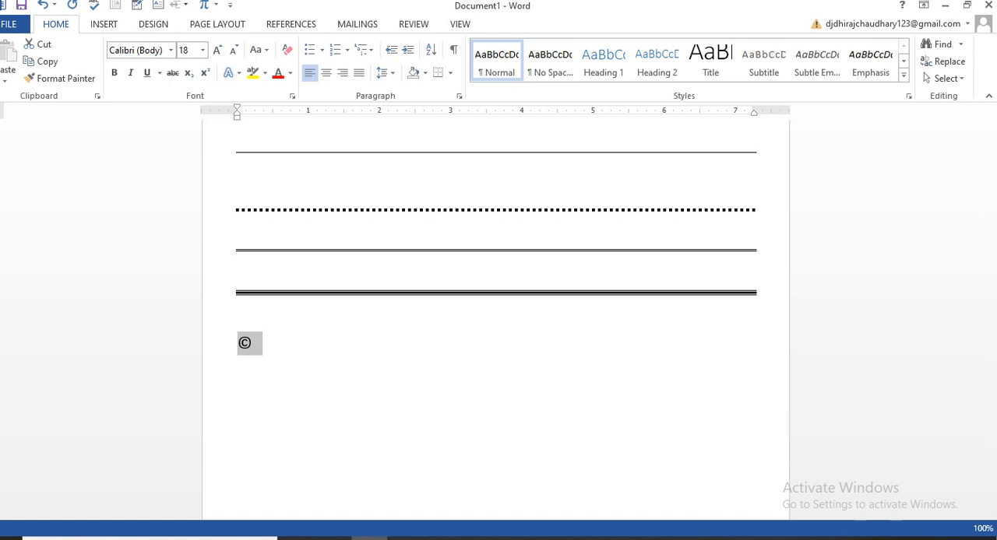
pyautogui.hotkey('ctrl', 'shift', '.')
pyautogui.hotkey('ctrl', 'shift', '.')
pyautogui.hotkey('ctrl', 'shift', '.')
pyautogui.hotkey('ctrl', 'shift', '.')
pyautogui.hotkey('ctrl', 'shift', '.')
pyautogui.hotkey('ctrl', 'shift', '.')
pyautogui.hotkey('ctrl', 'shift', '.')
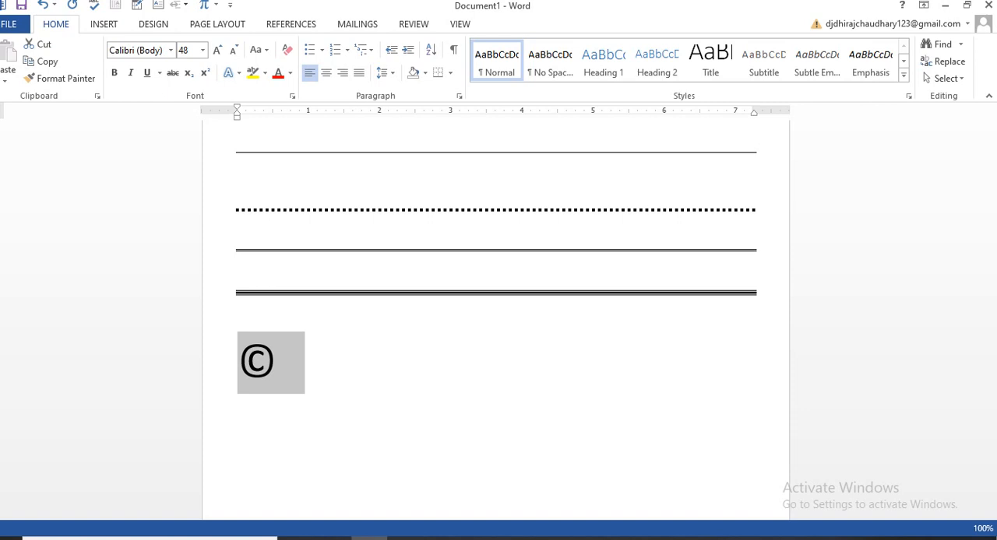
pyautogui.hotkey('ctrl', 'shift', ',')
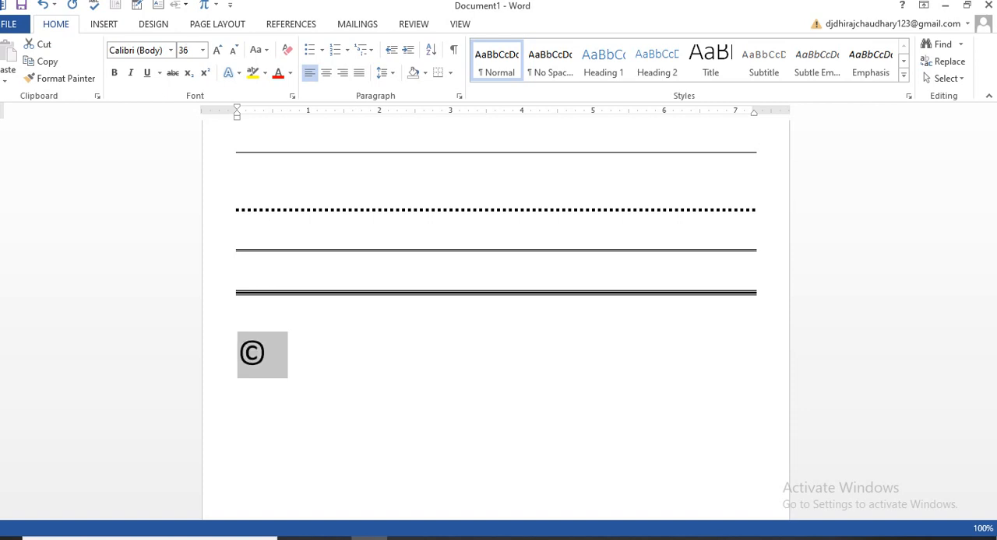
pyautogui.hotkey('ctrl', 'shift', ',')
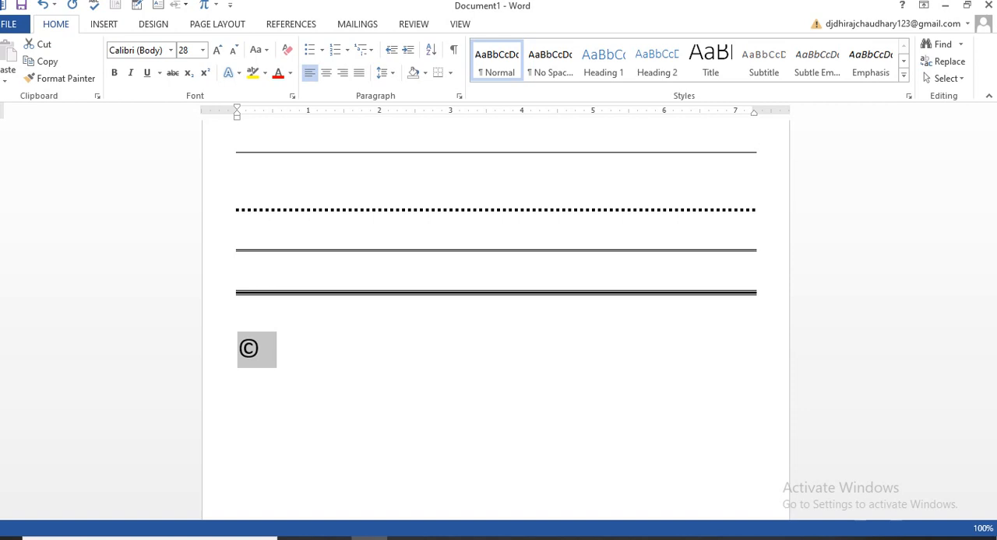
# - Insert a trademark symbol on a new line below the copyright symbol using (tm), and start another line
pyautogui.press('End')
pyautogui.press('Return')
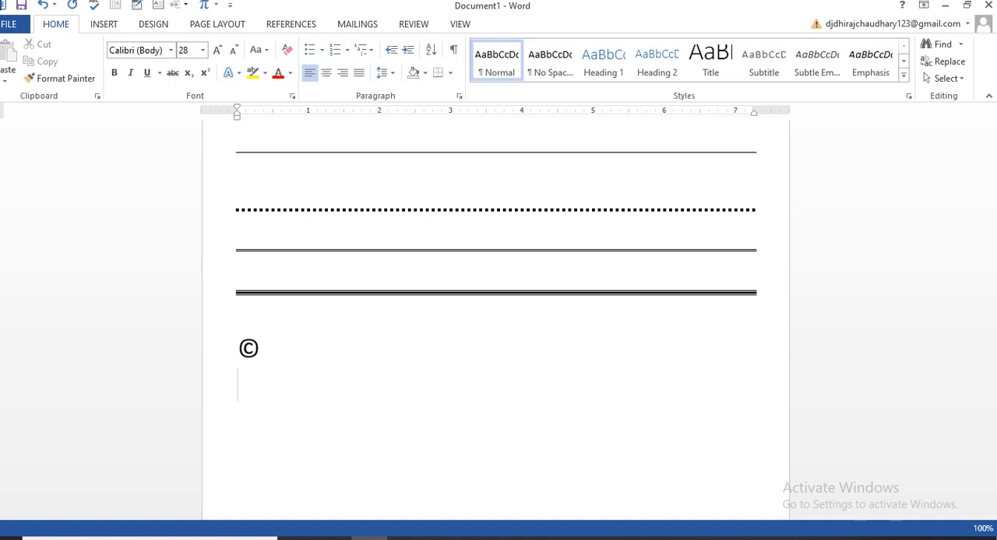
pyautogui.write('(tm)')
pyautogui.press('Return')
# - Write "Computer" followed by a registered symbol made from (r) on the line below the trademark symbol
pyautogui.write('Cmo')
pyautogui.press('BackSpace')
pyautogui.press('BackSpace')
pyautogui.write('opmou')
pyautogui.press('BackSpace')
pyautogui.press('BackSpace')
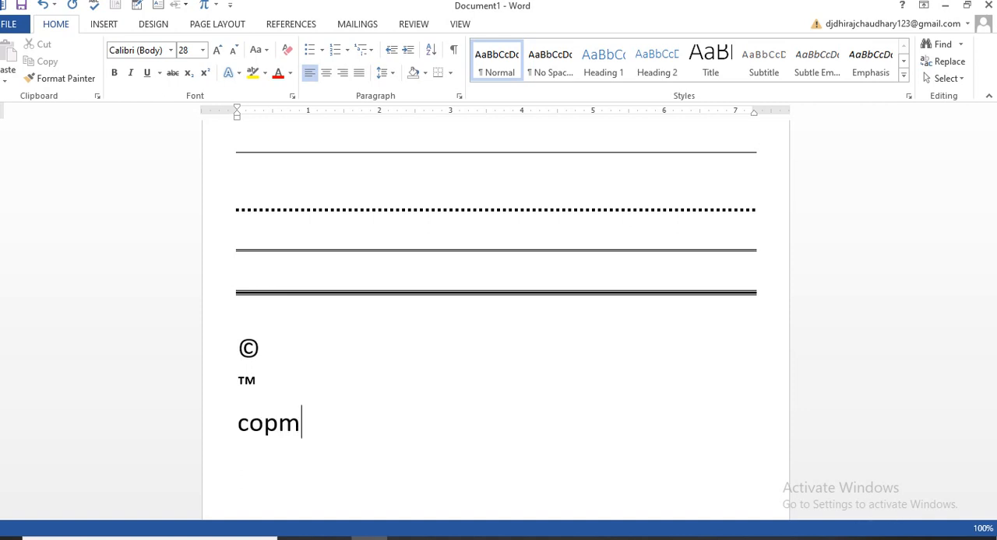
pyautogui.write('uy')
pyautogui.press('BackSpace')
pyautogui.press('BackSpace')
pyautogui.press('BackSpace')
pyautogui.press('BackSpace')
pyautogui.write('mpute')
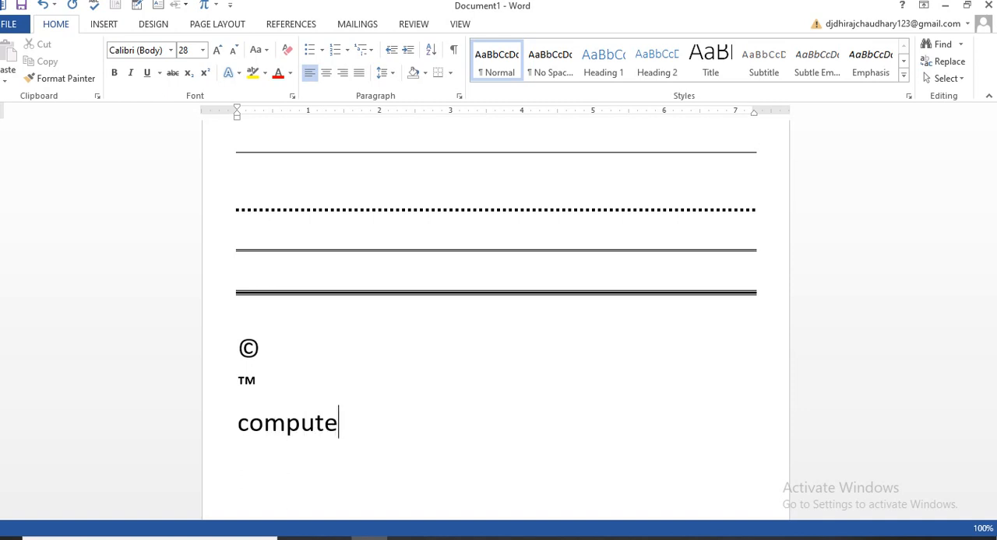
pyautogui.write('r(r')
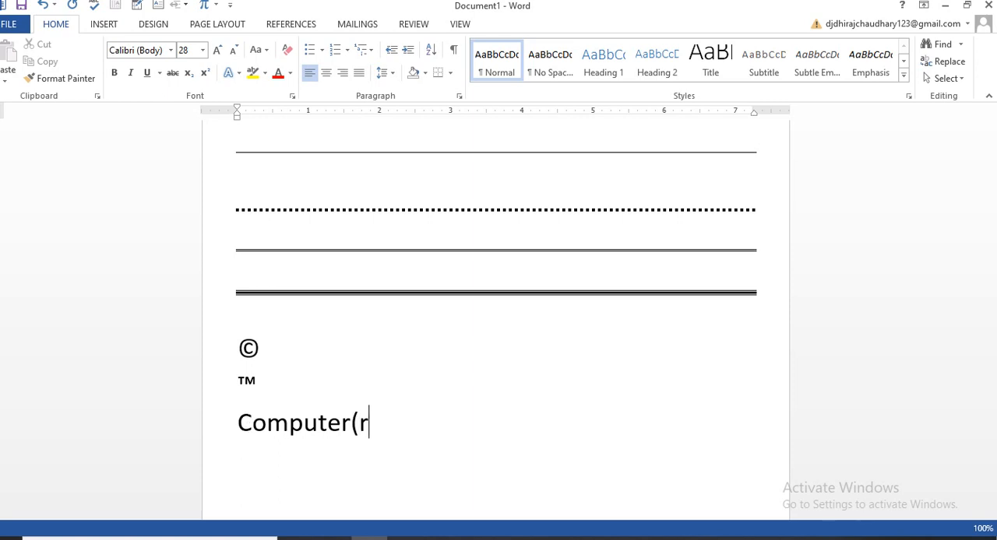
pyautogui.write(')')
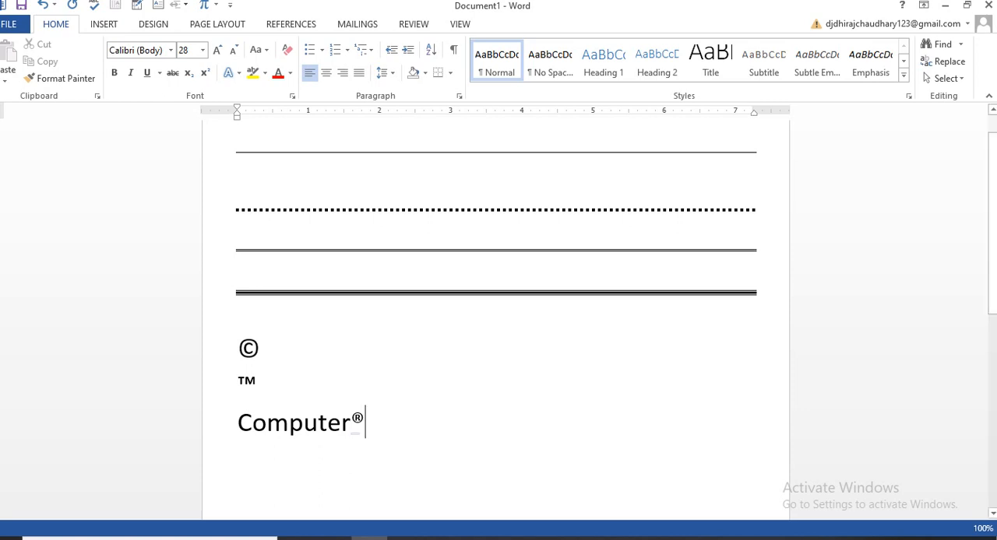
# - Enlarge the whole Computer® line to a font size of 72
pyautogui.tripleClick(356, 427)
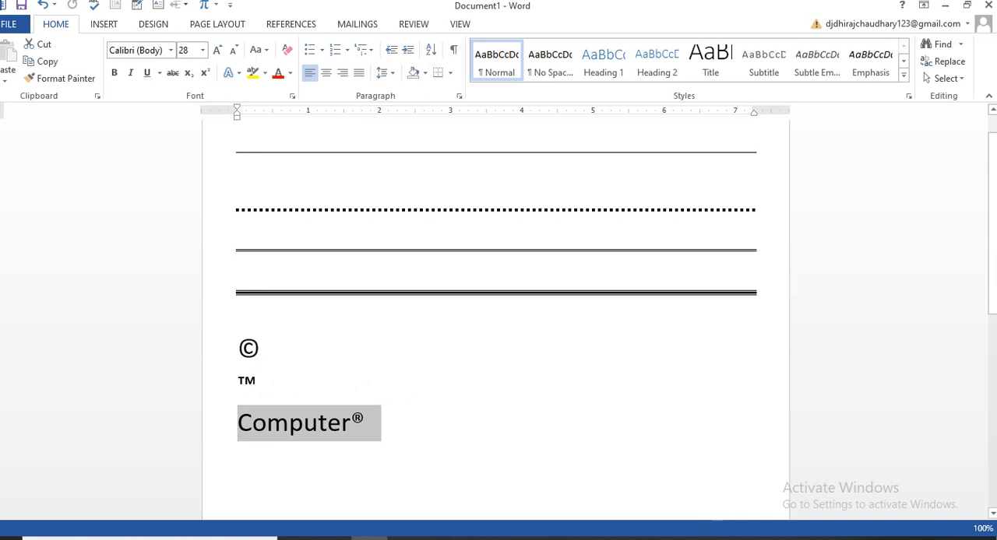
pyautogui.hotkey('ctrl', 'shift', '.')
pyautogui.hotkey('ctrl', 'shift', '.')
pyautogui.hotkey('ctrl', 'shift', '.')
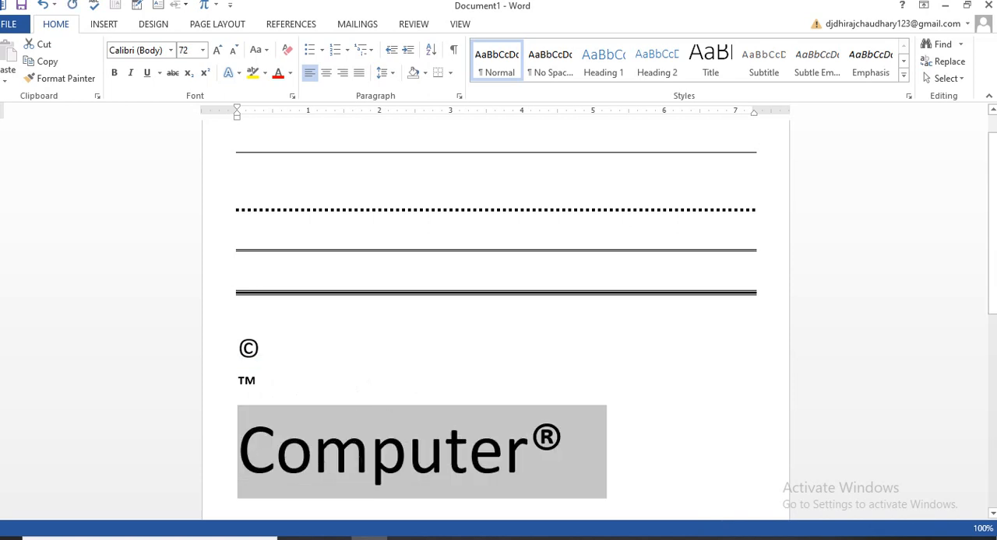
pyautogui.scroll(-1, 496, 312)
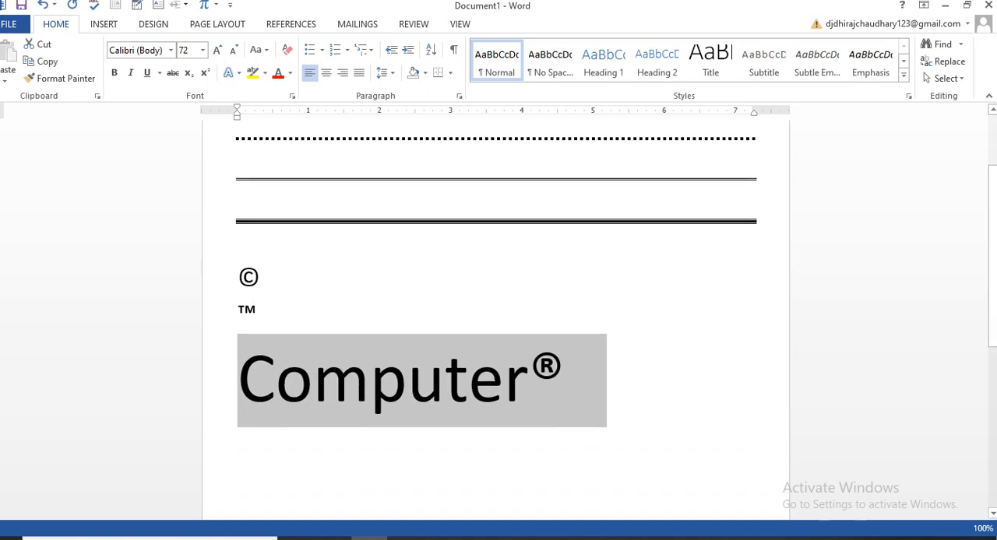
pyautogui.click(565, 379)
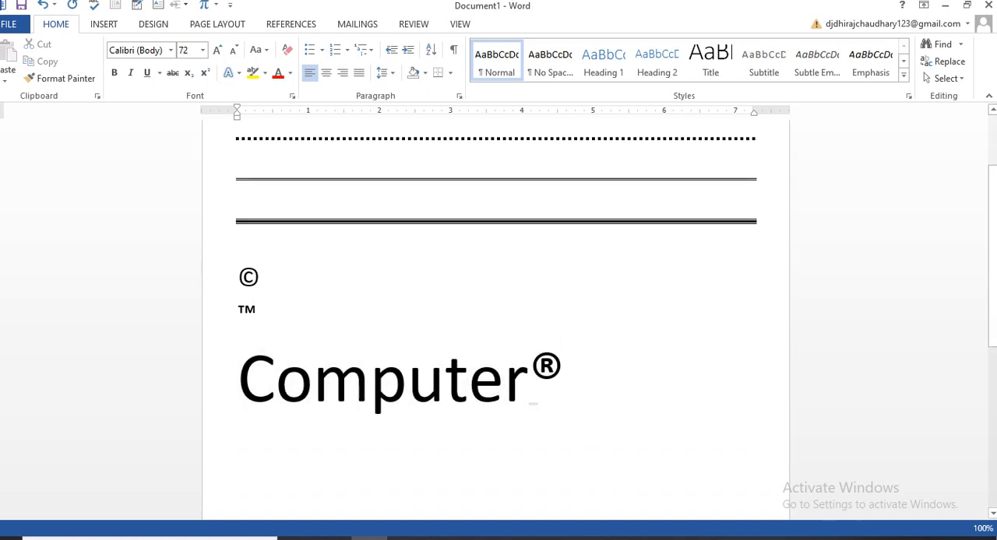
# - Start a new line below Computer® and reduce its font size by three steps
pyautogui.scroll(-1, 565, 379)
pyautogui.click(313, 310)
pyautogui.press('End')
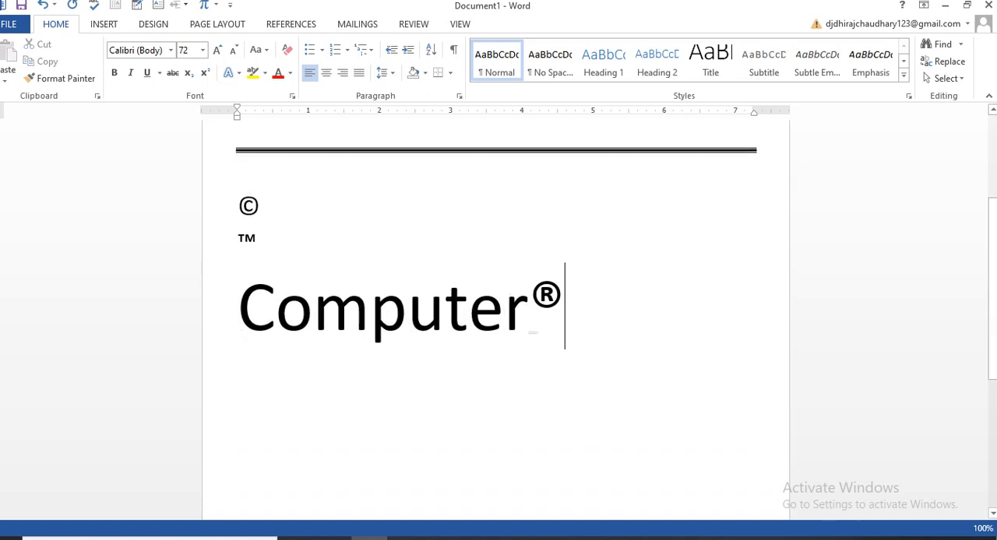
pyautogui.press('Return')
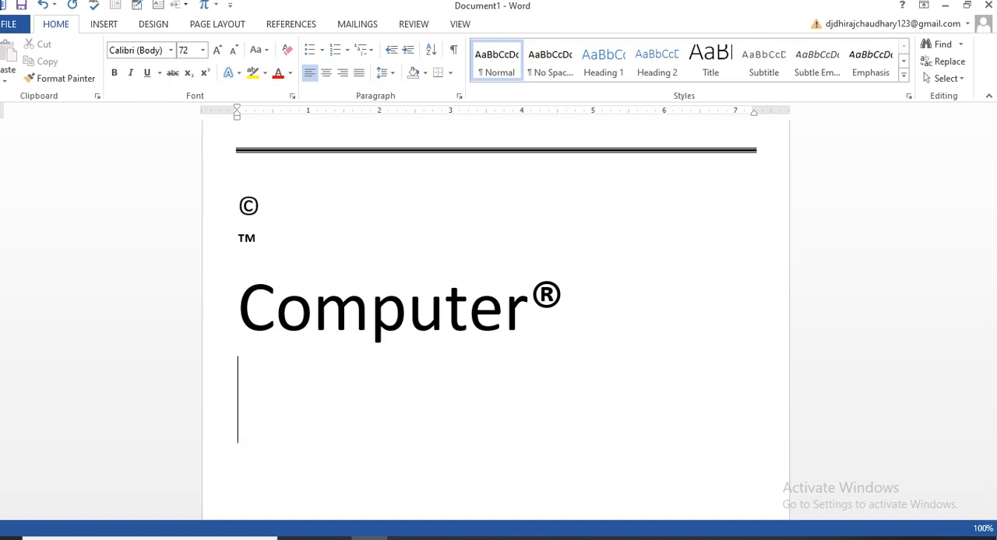
pyautogui.hotkey('ctrl', 'shift', ',')
pyautogui.hotkey('ctrl', 'shift', ',')
pyautogui.hotkey('ctrl', 'shift', ',')
# - Insert a table with 10 columns and 6 rows below the Computer® line
pyautogui.click(103, 24)
pyautogui.click(84, 63)
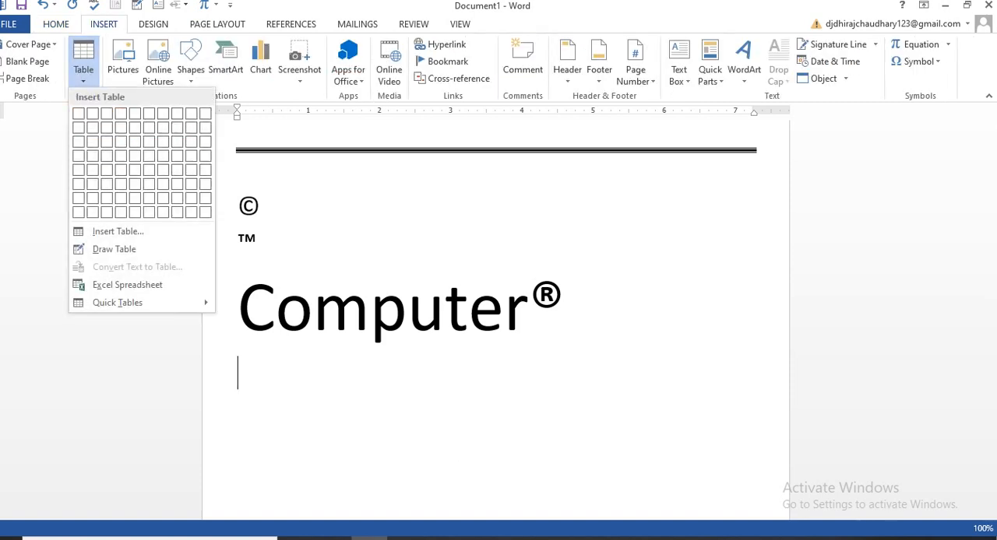
pyautogui.click(205, 183)
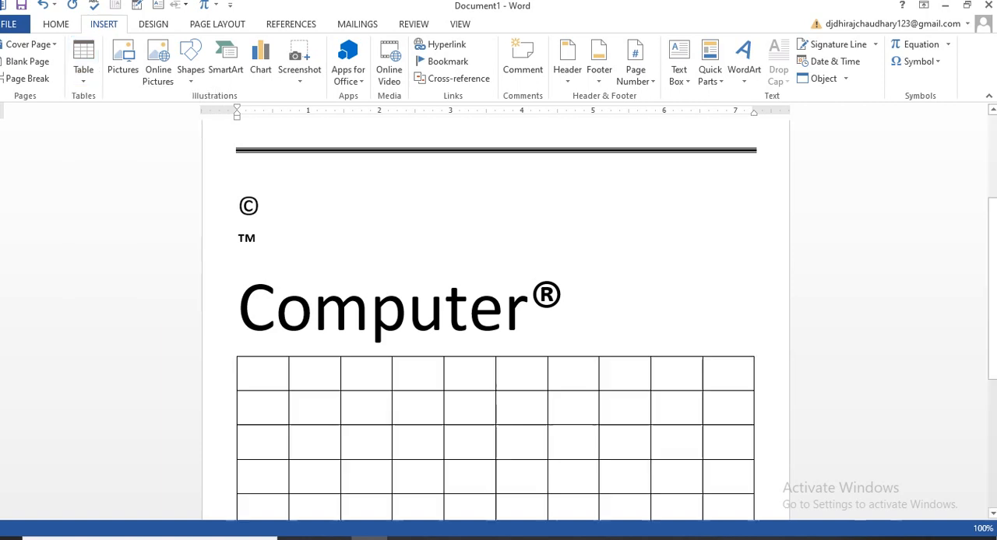
# - Delete the entire 10-column, 6-row table below the Computer® line
pyautogui.scroll(-5, 495, 319)
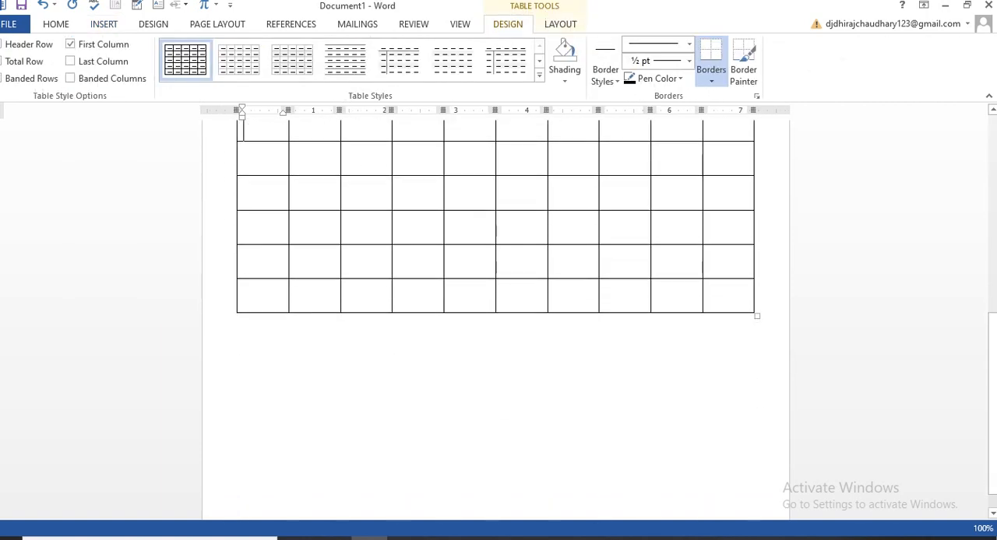
pyautogui.rightClick(754, 314)
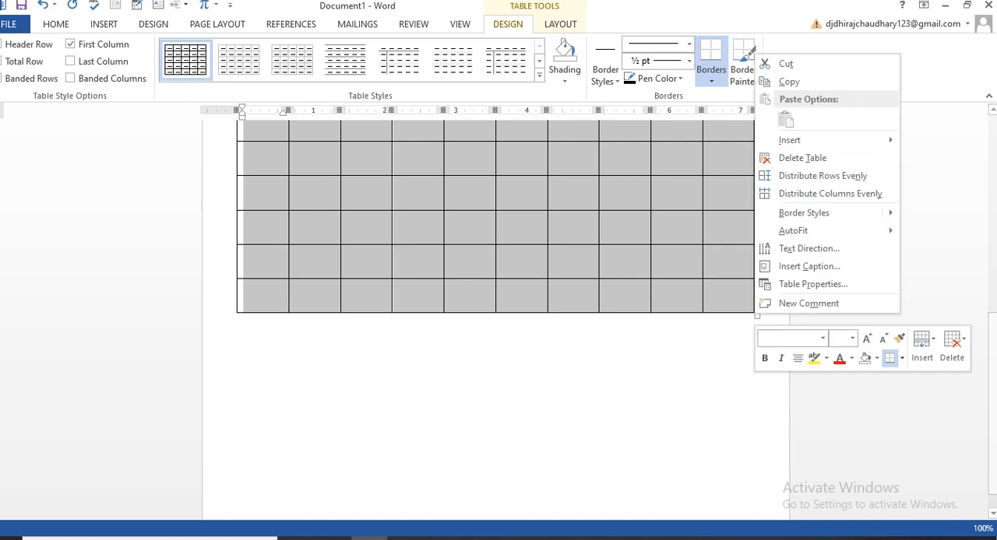
pyautogui.click(802, 158)
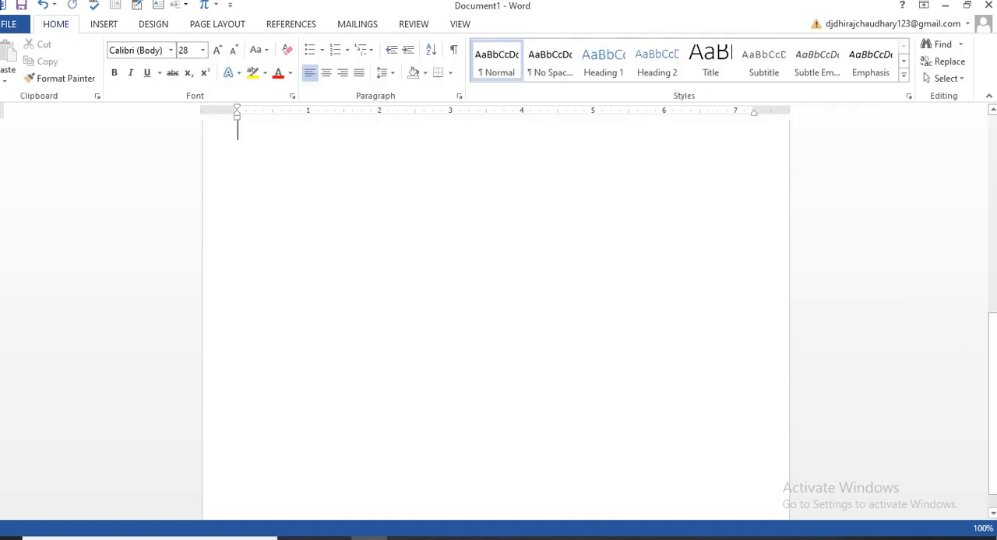
pyautogui.scroll(3, 495, 312)
pyautogui.scroll(-1, 495, 311)
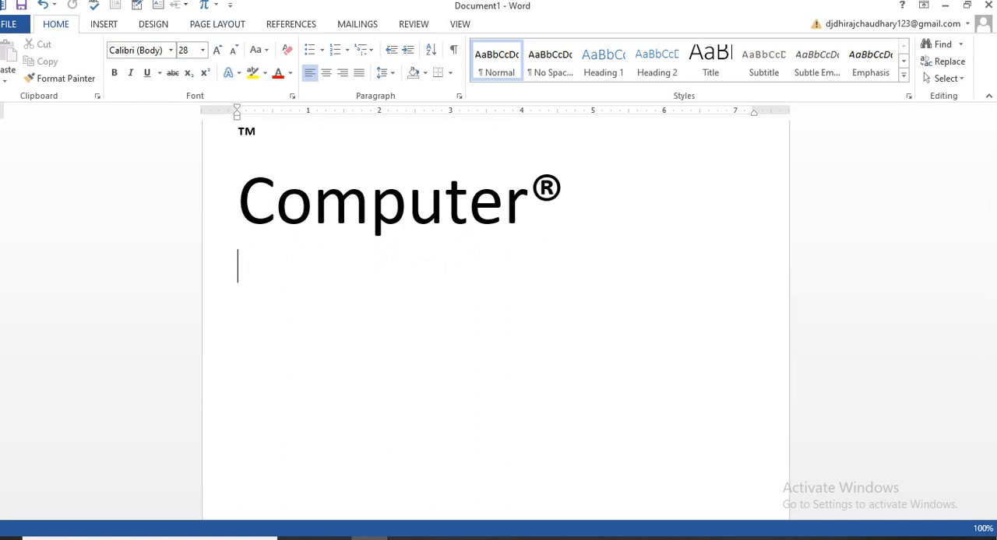
# - Change the document's page orientation to landscape
pyautogui.click(217, 24)
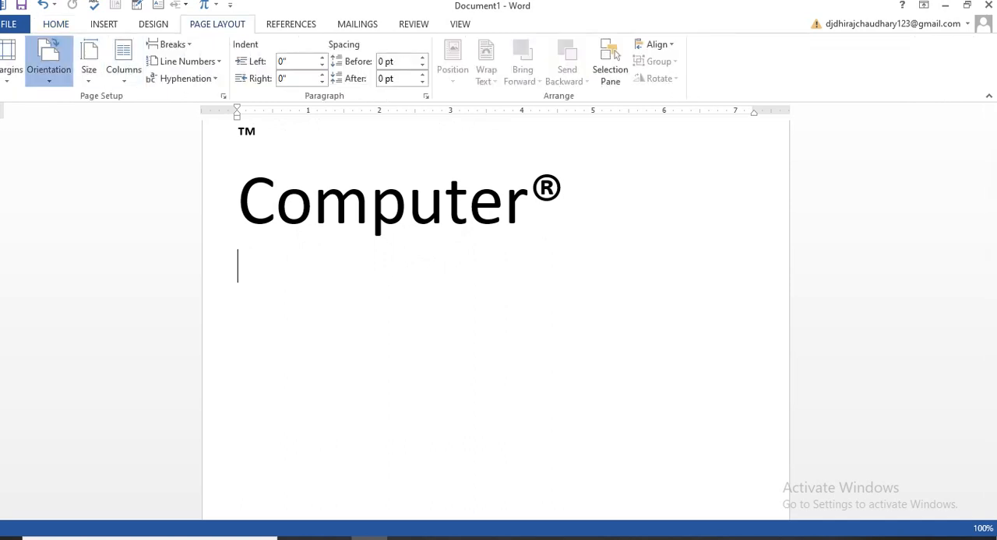
pyautogui.click(49, 68)
pyautogui.click(78, 137)
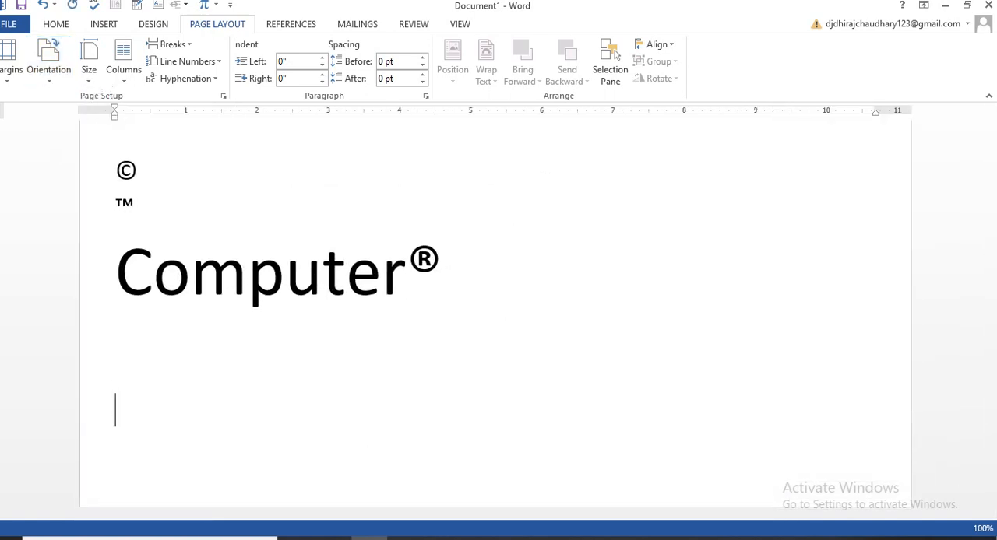
# - Create a one-row, four-column table on the page after Computer® from a line of plus signs joined by hyphens, with wider columns towards the end
pyautogui.press('Return')
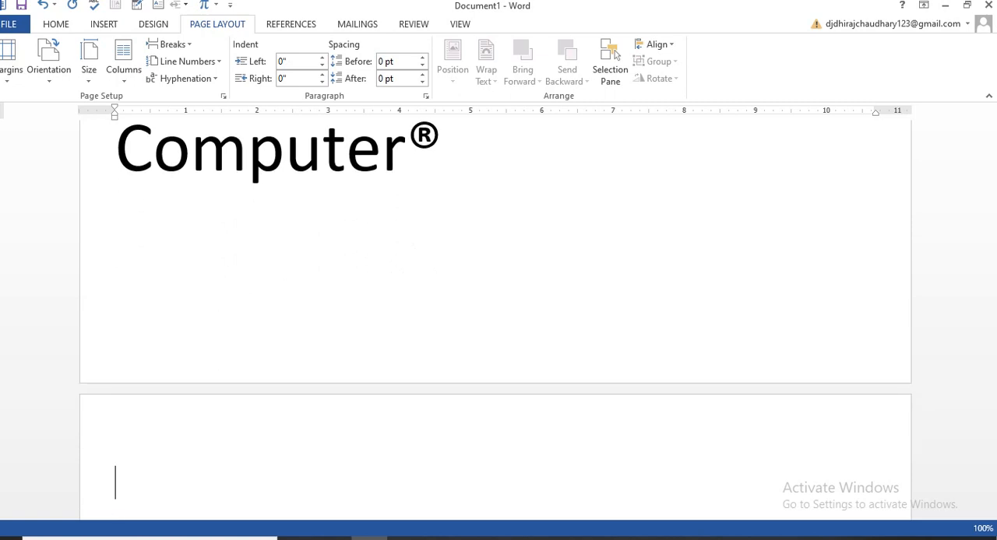
pyautogui.press('BackSpace')
pyautogui.write('+-----+-----------------')
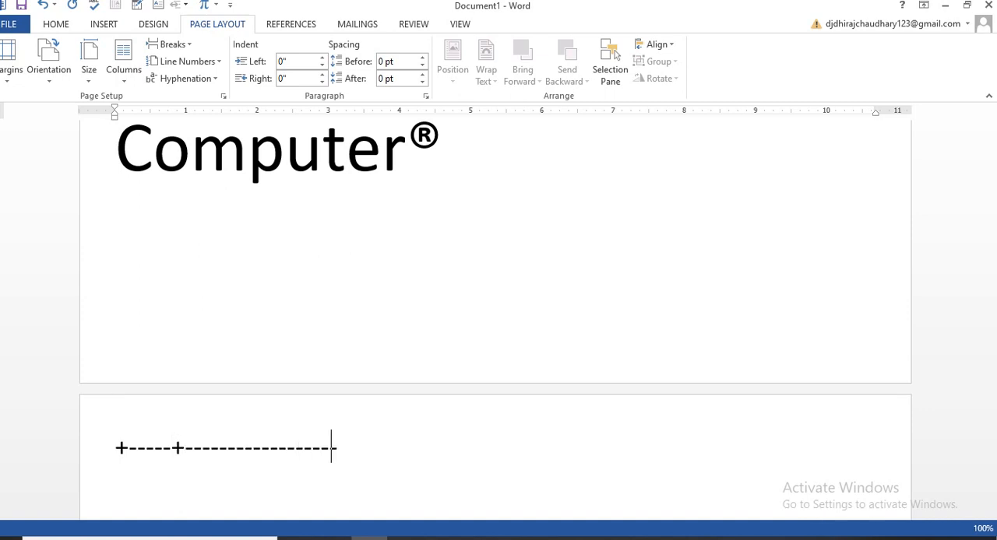
pyautogui.write('-+')
pyautogui.write('------------------')
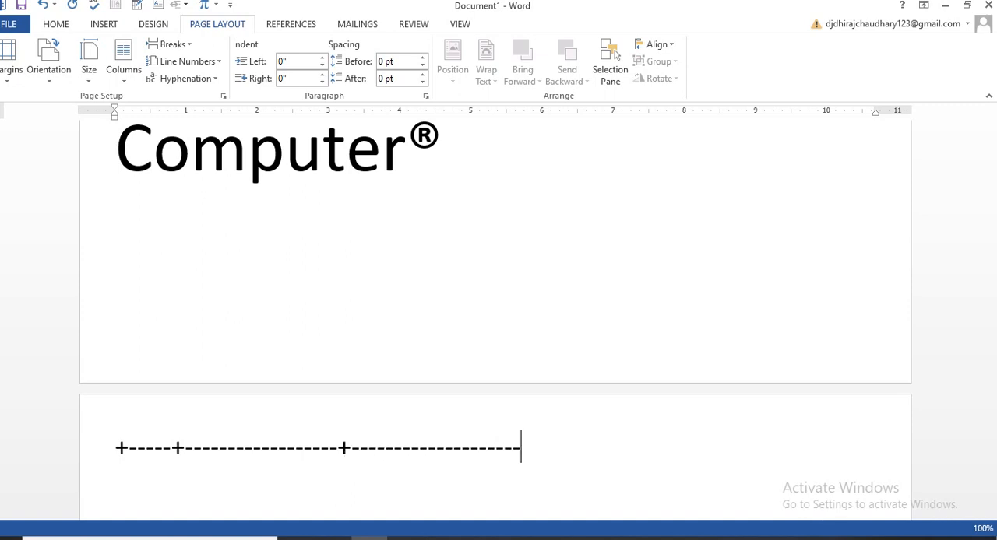
pyautogui.write('+-----------------------')
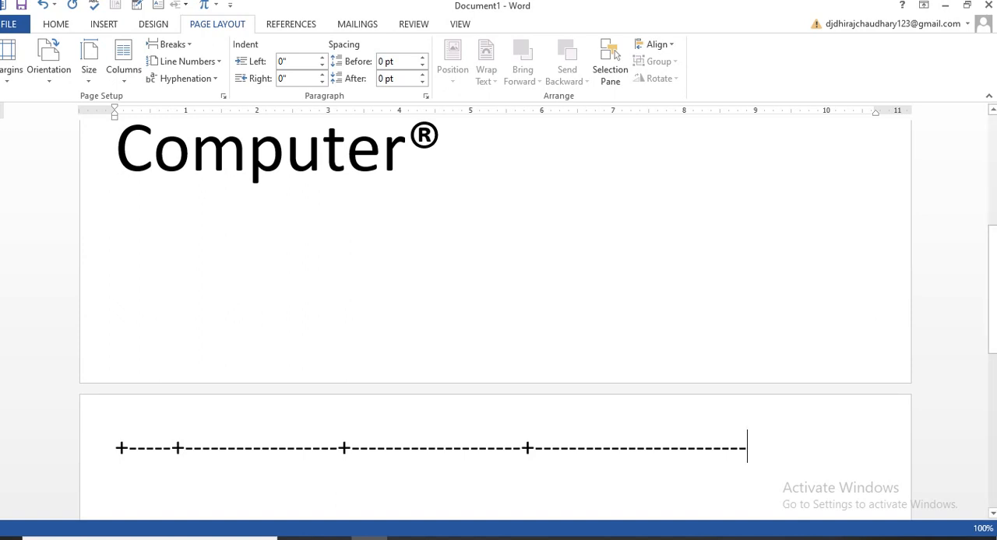
pyautogui.write('+')
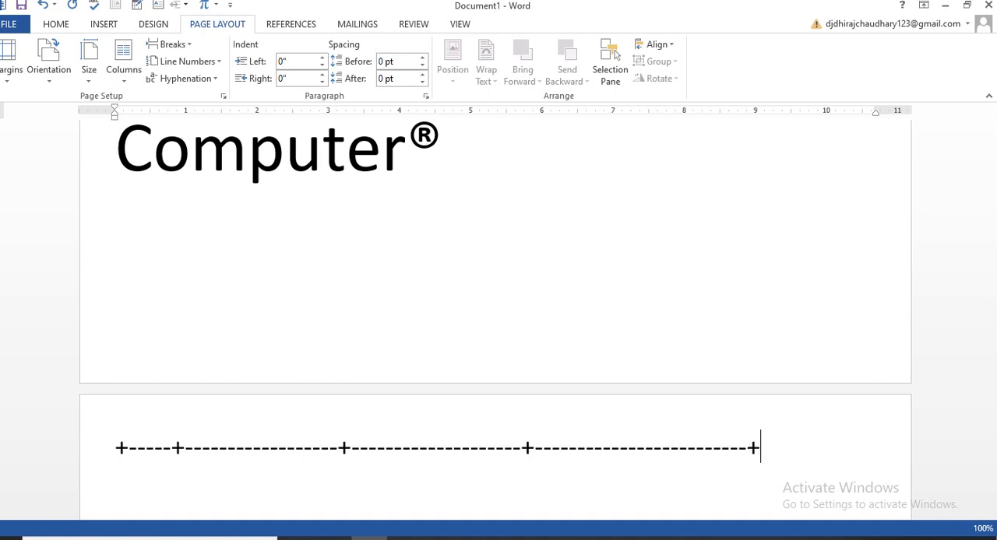
pyautogui.press('Return')
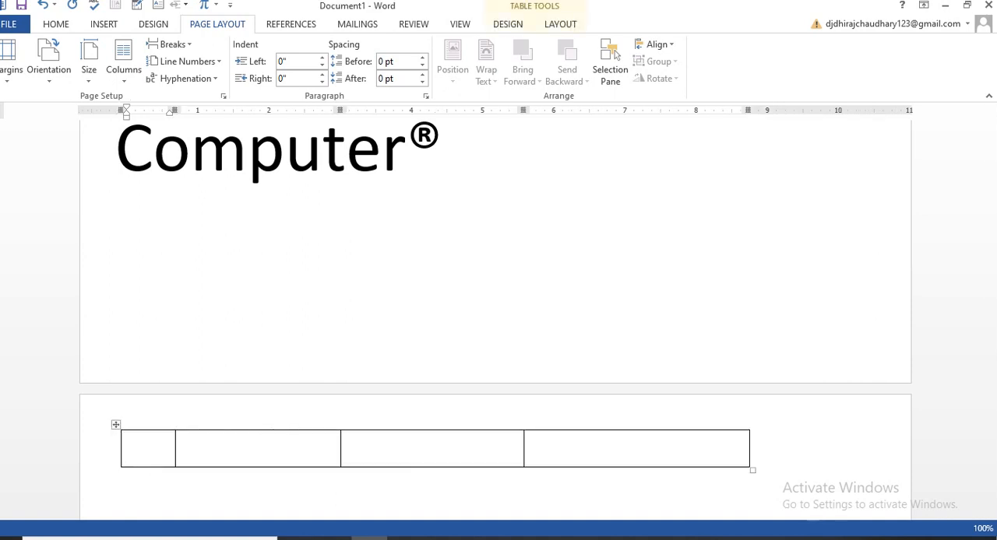
# - Append blank rows from the table's last cell until the four-column table covers most of the page
pyautogui.click(531, 448)
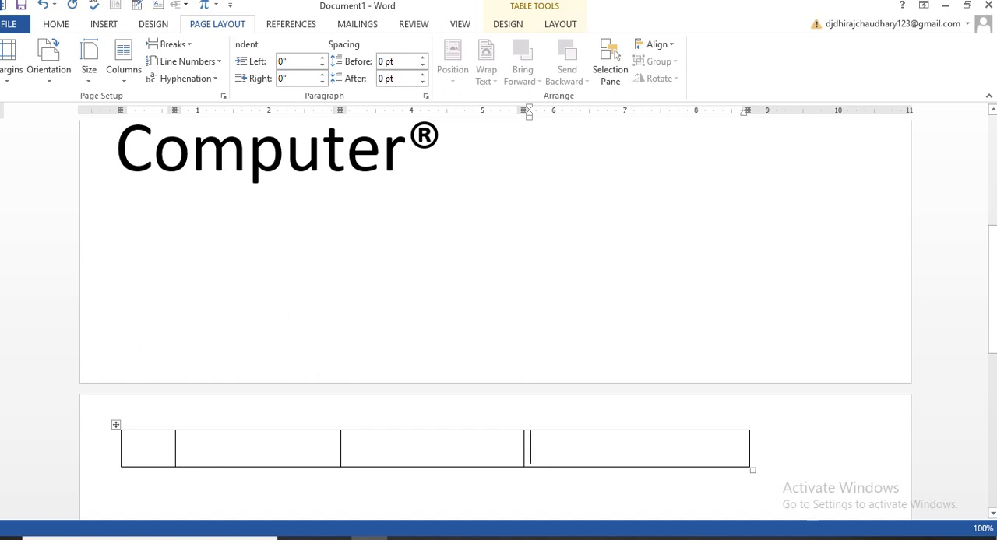
pyautogui.scroll(-1, 498, 311)
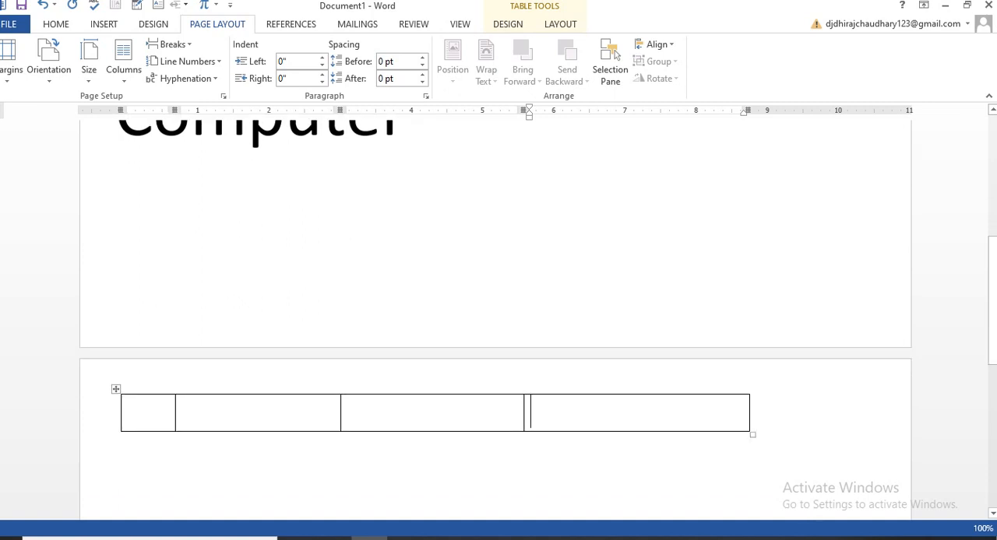
pyautogui.press('Tab')
pyautogui.scroll(-2, 499, 311)
pyautogui.press('Tab')
pyautogui.press('Tab')
pyautogui.press('Tab')
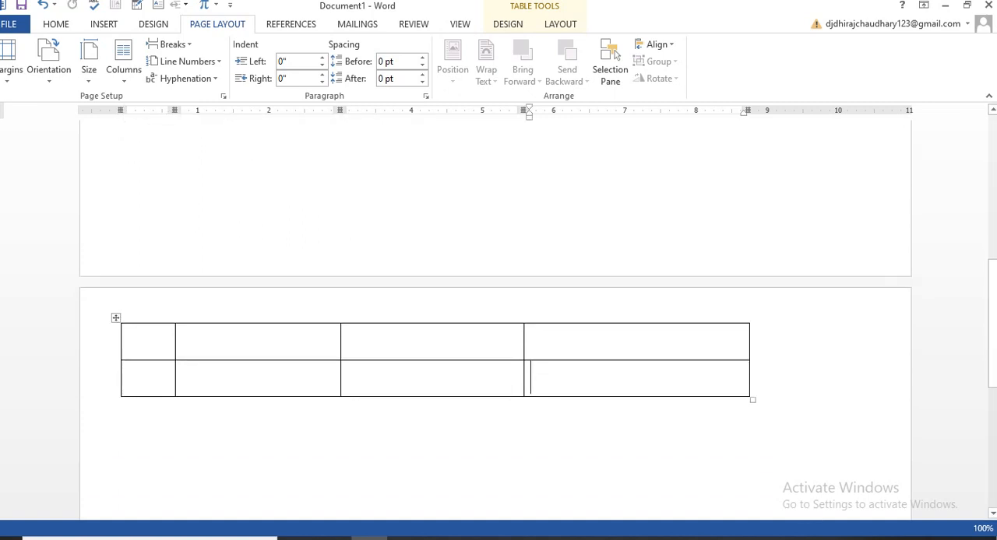
pyautogui.press('Tab')
pyautogui.press('Tab')
pyautogui.press('Tab')
pyautogui.press('Tab')
pyautogui.press('Tab')
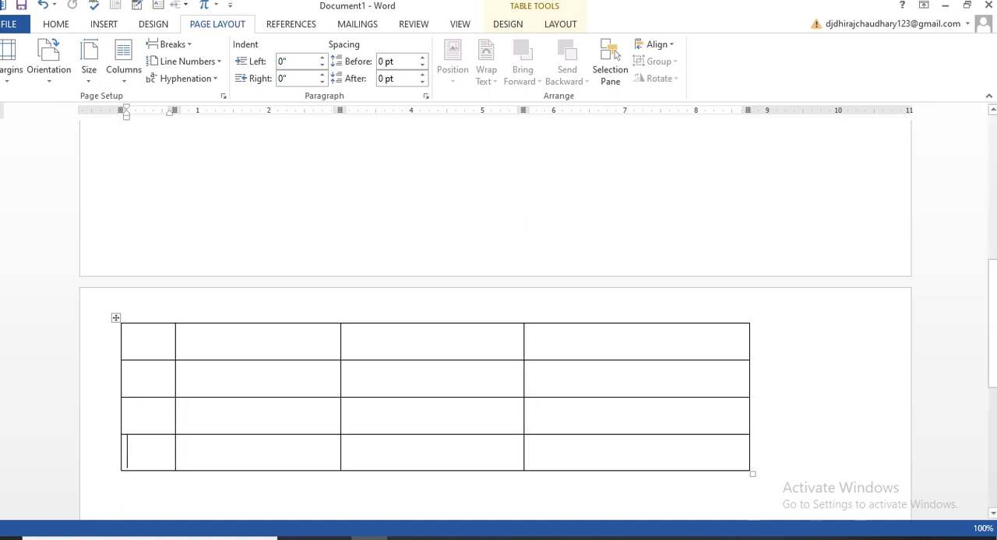
pyautogui.press('Tab')
pyautogui.press('Tab')
pyautogui.press('Tab')
pyautogui.press('Tab')
pyautogui.scroll(-4, 322, 434)
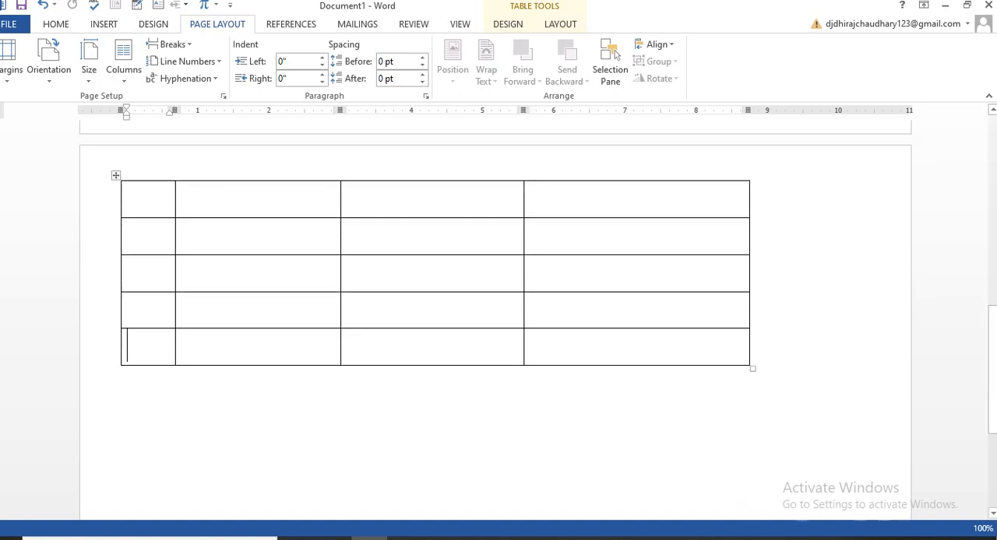
pyautogui.press('Tab')
pyautogui.press('Tab')
pyautogui.press('Tab')
pyautogui.press('Tab')
pyautogui.press('Tab')
pyautogui.press('Tab')
pyautogui.press('Tab')
pyautogui.press('Tab')
pyautogui.press('Tab')
pyautogui.press('Tab')
pyautogui.press('Tab')
pyautogui.press('Tab')
pyautogui.press('Tab')
pyautogui.press('Tab')
pyautogui.press('Tab')
pyautogui.press('Tab')
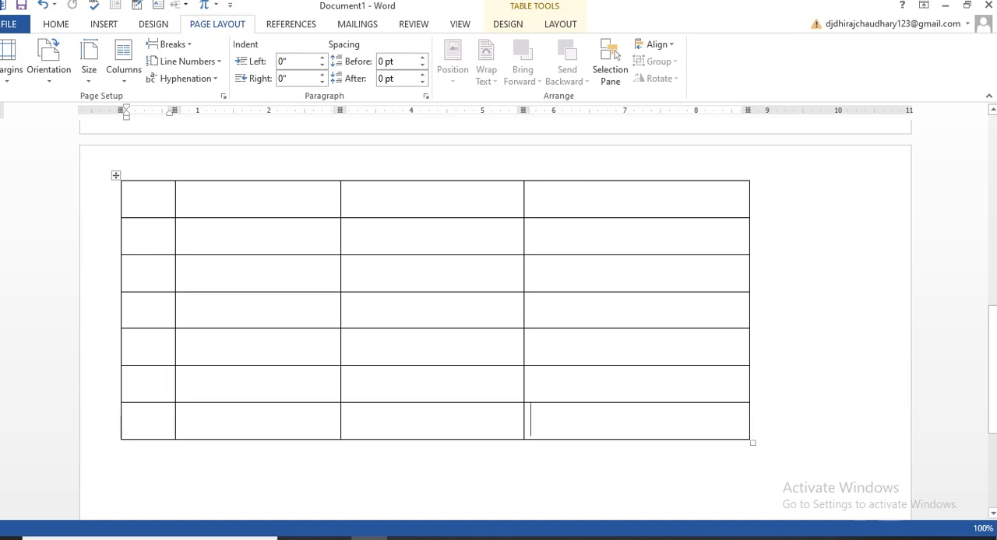
pyautogui.press('Tab')
pyautogui.press('Tab')
pyautogui.press('Tab')
pyautogui.press('Tab')
pyautogui.press('Tab')
pyautogui.press('Tab')
pyautogui.press('Tab')
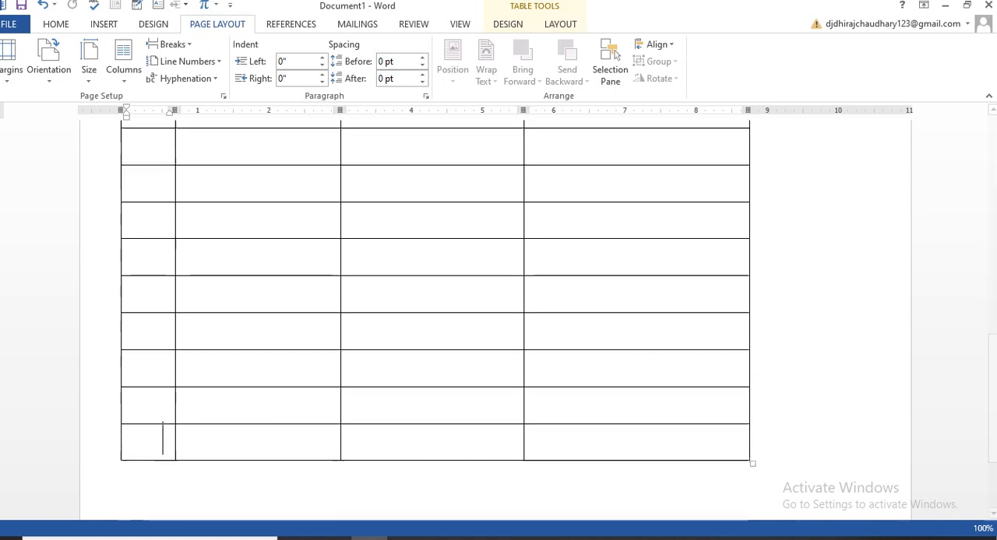
pyautogui.press('Tab')
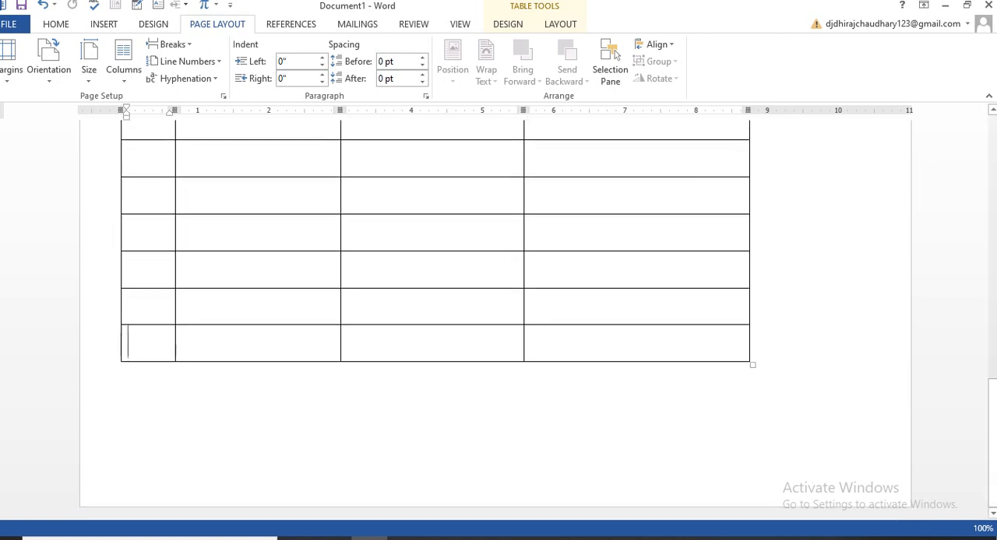
# - Enter the heading "s.N" in the first cell of the table's top row
pyautogui.scroll(4, 498, 319)
pyautogui.click(134, 187)
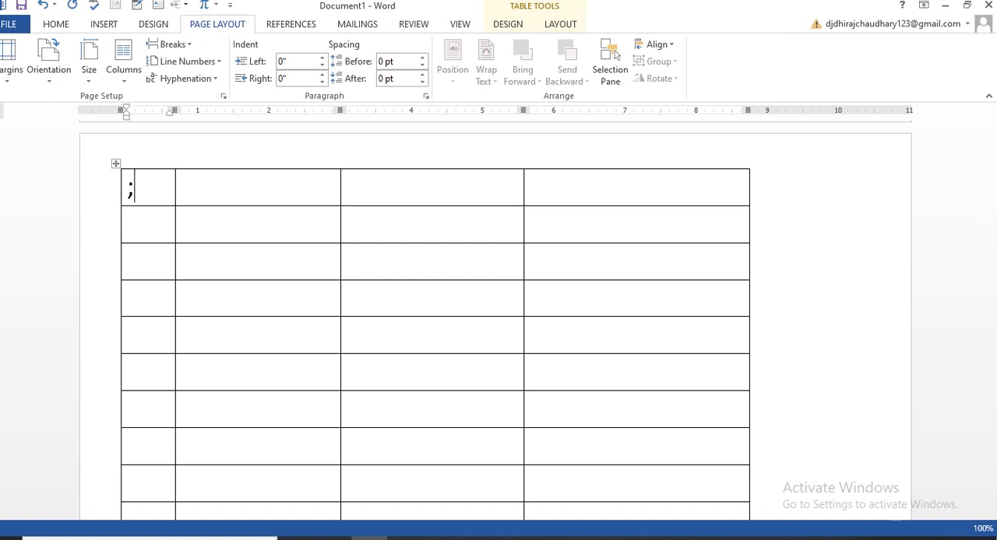
pyautogui.write('.S')
pyautogui.press('BackSpace')
pyautogui.press('BackSpace')
pyautogui.write('S.n')
pyautogui.press('BackSpace')
pyautogui.write('N')
pyautogui.press('Tab')
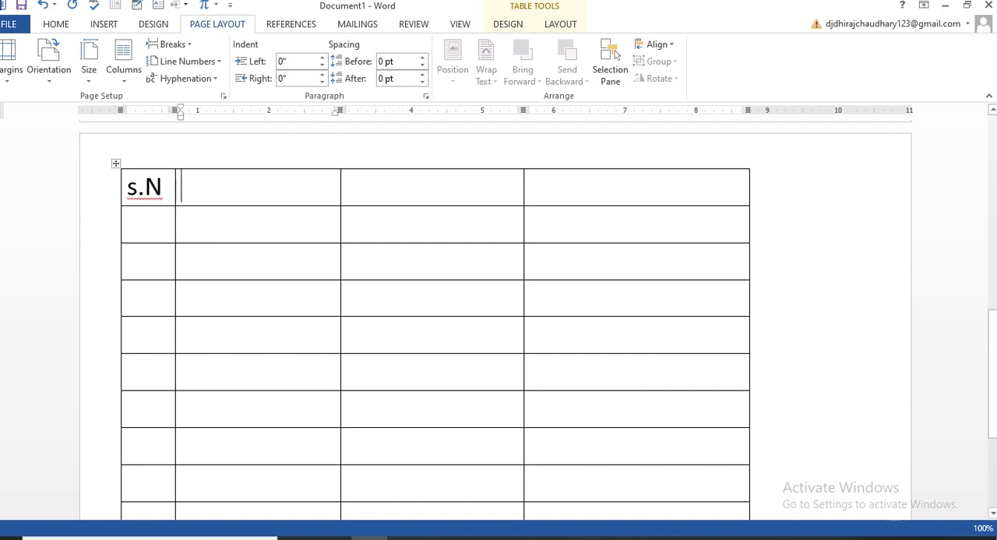
# - Enter the heading "Name of students" in the second column of the table's top row
pyautogui.write('Nm')
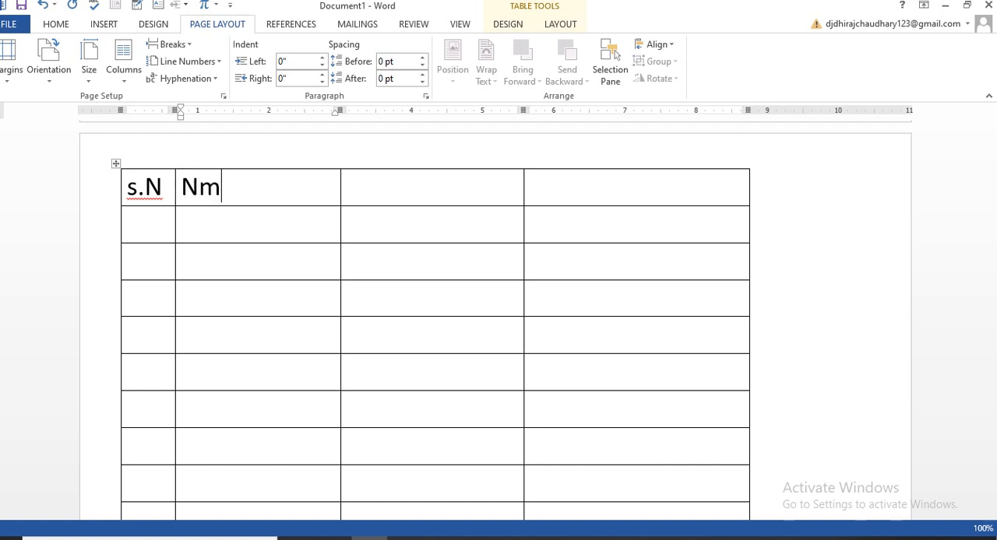
pyautogui.press('BackSpace')
pyautogui.press('BackSpace')
pyautogui.write('Nameo')
pyautogui.press('BackSpace')
pyautogui.press('BackSpace')
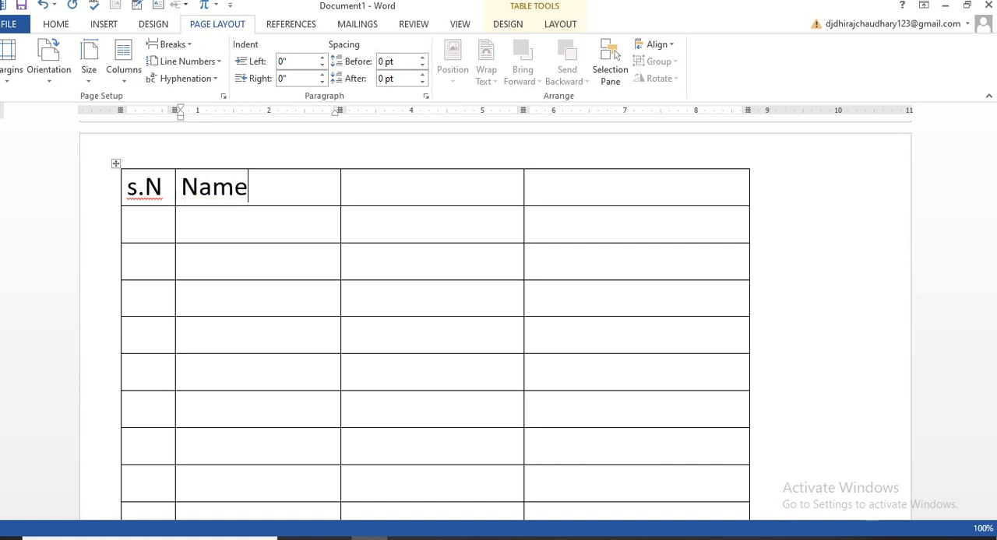
pyautogui.write('of stu')
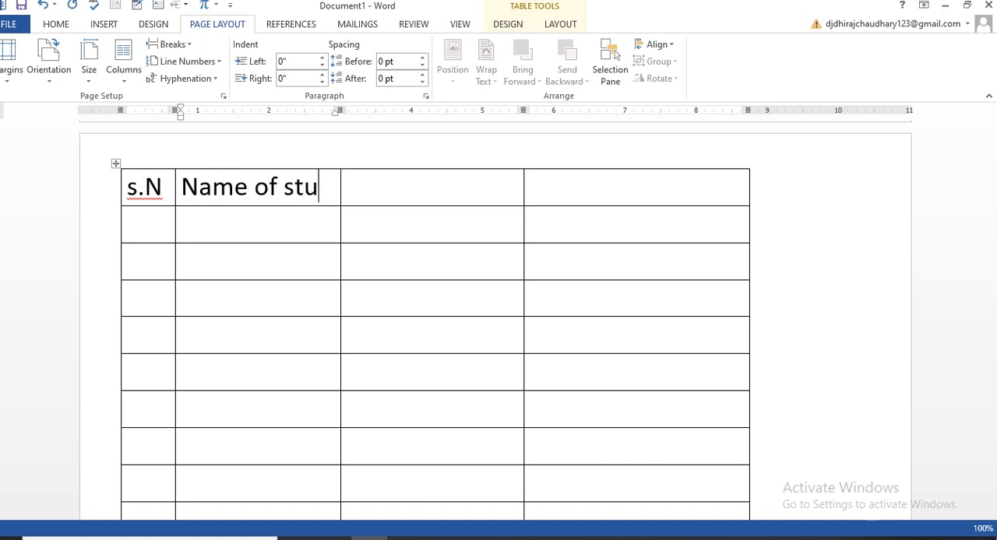
pyautogui.write('dents')
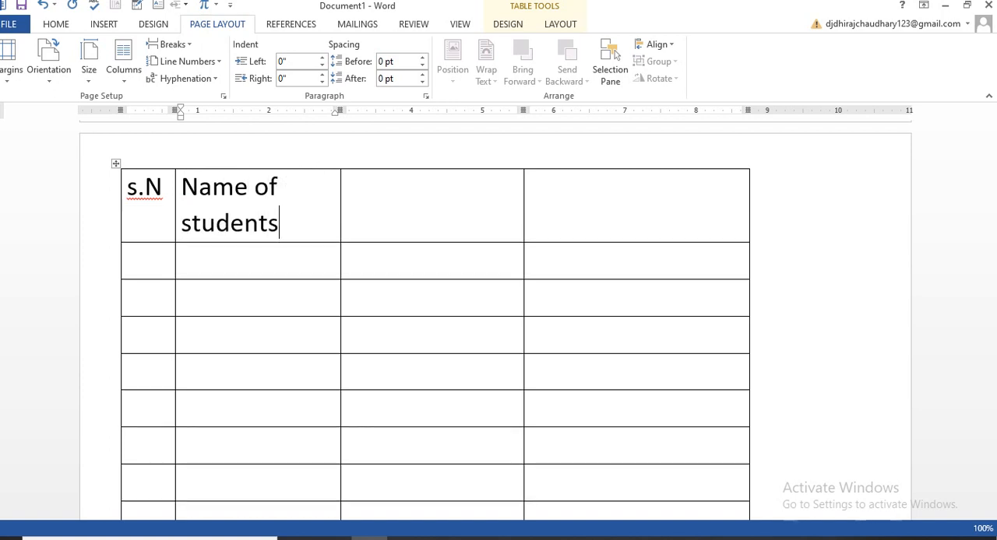
# - Enter the headings "class" and "Address" in the third and fourth columns of the table's top row
pyautogui.click(348, 187)
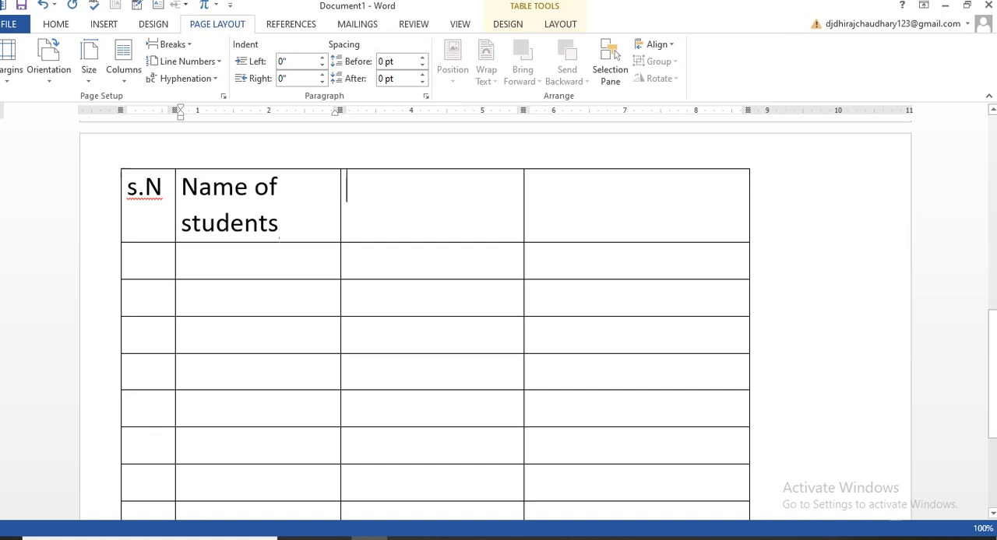
pyautogui.write('ca')
pyautogui.press('BackSpace')
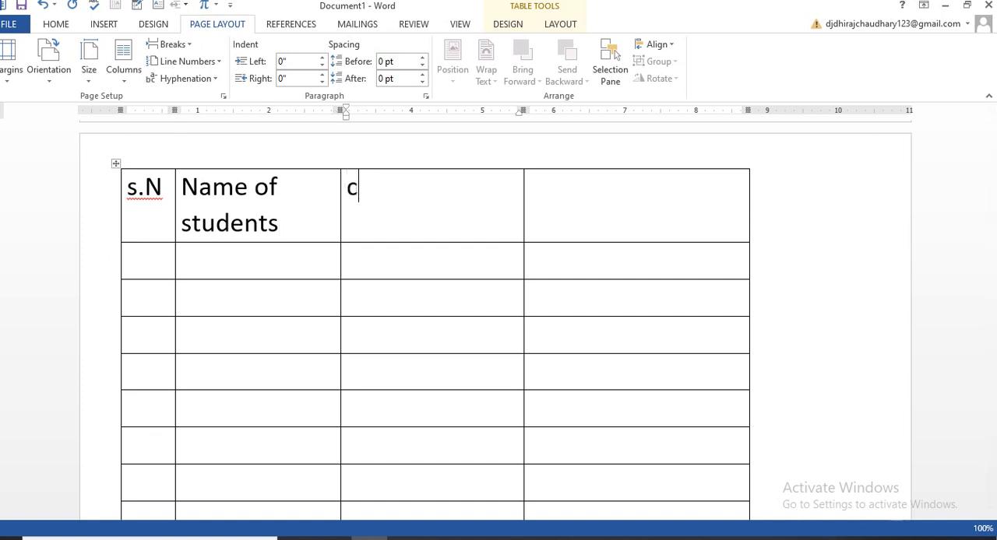
pyautogui.write('lass')
pyautogui.click(531, 187)
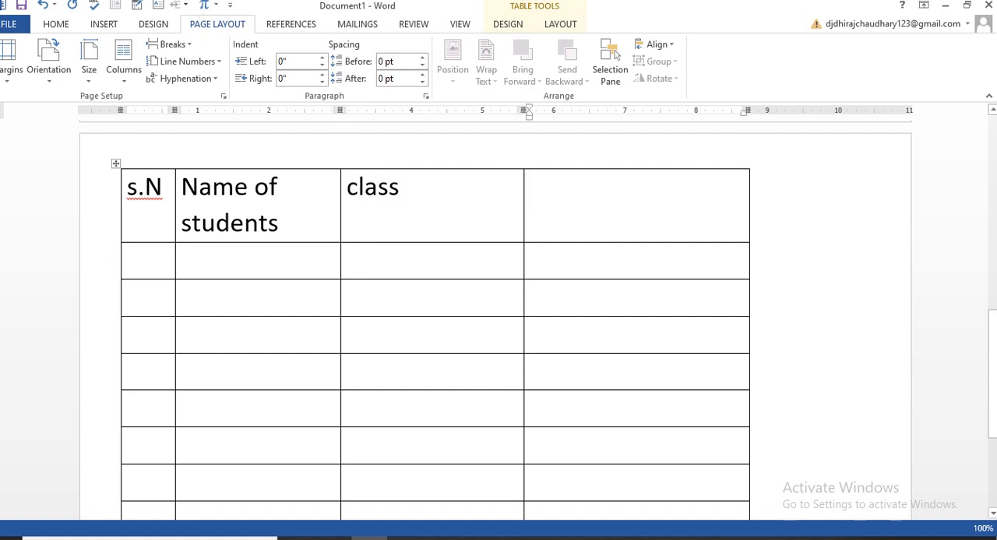
pyautogui.write('Addre')
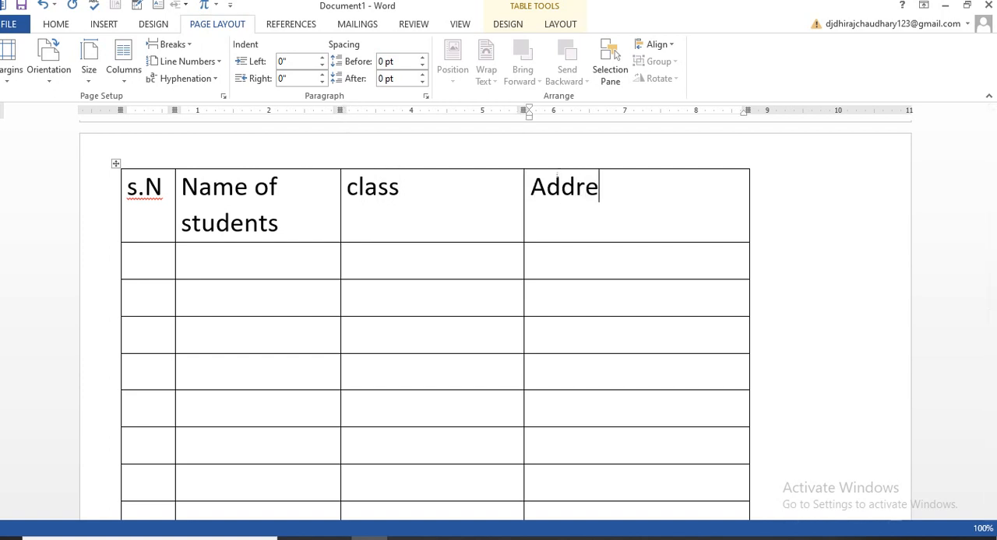
pyautogui.write('ss')
pyautogui.scroll(-5, 498, 320)
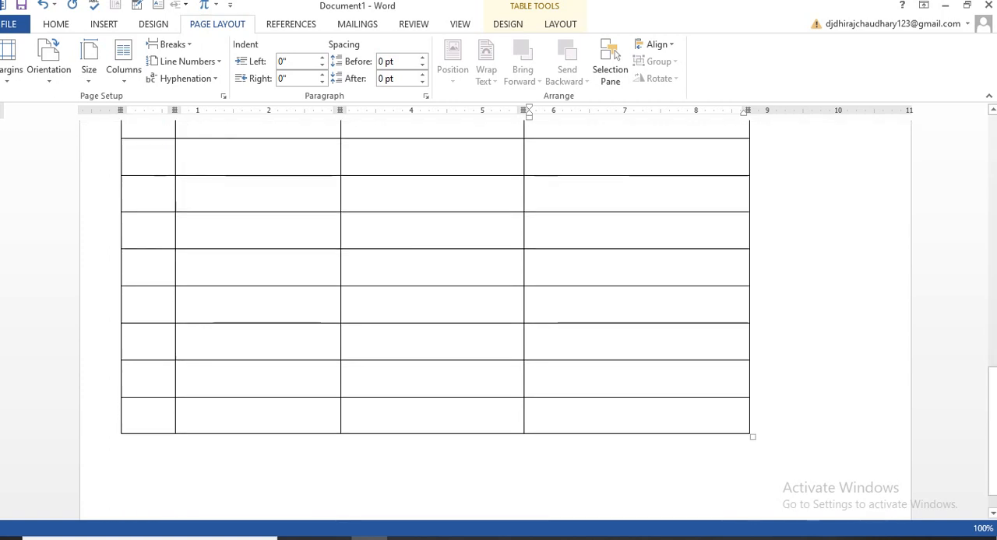